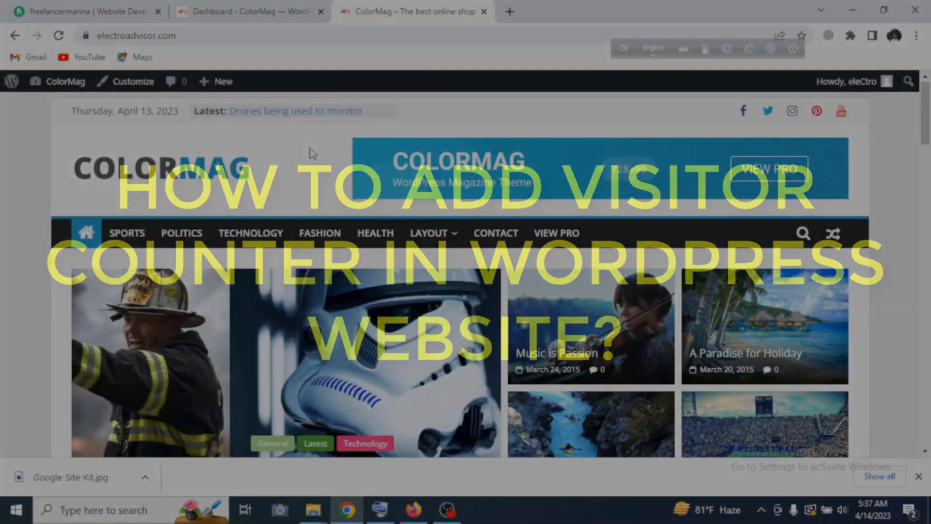
Look through the site's front page down to the footer widgets.
scroll(312, 151, "down", 6)
scroll(482, 335, "down", 3)
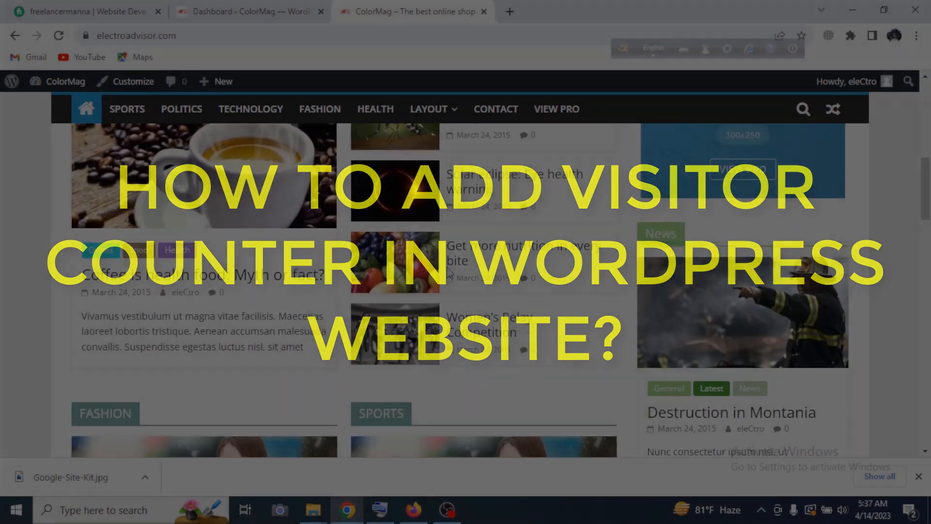
scroll(482, 335, "up", 10)
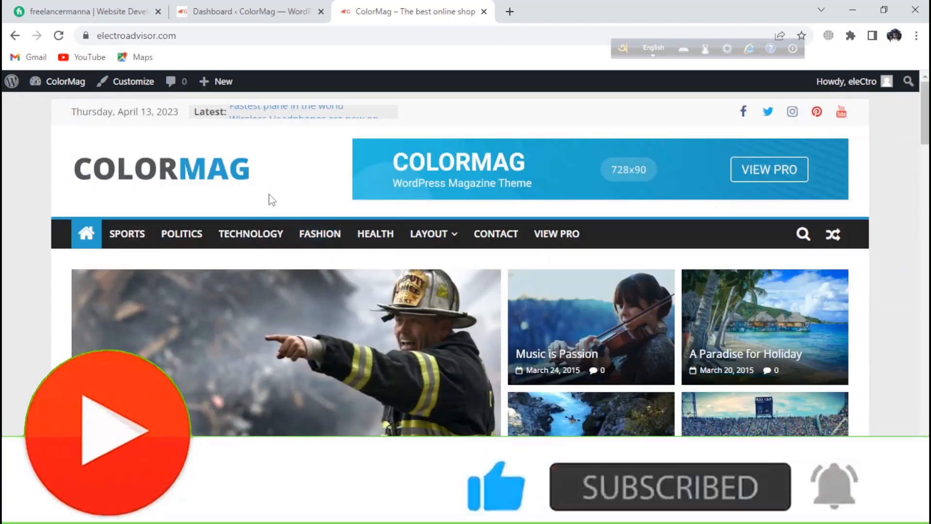
scroll(397, 245, "down", 15)
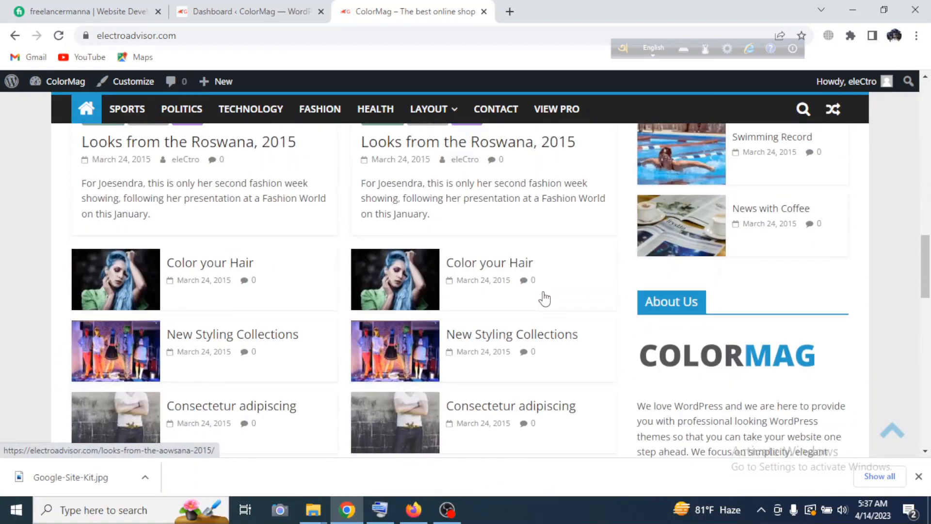
scroll(544, 296, "down", 12)
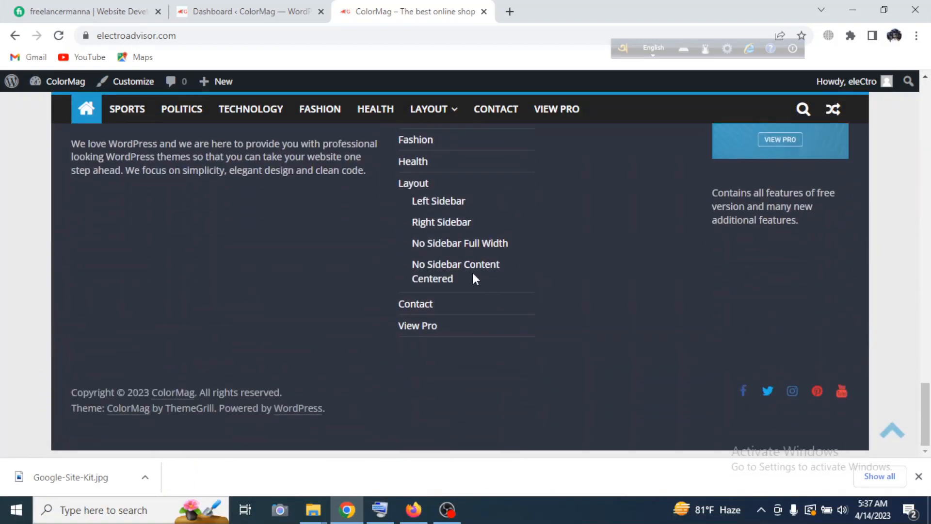
scroll(555, 298, "up", 4)
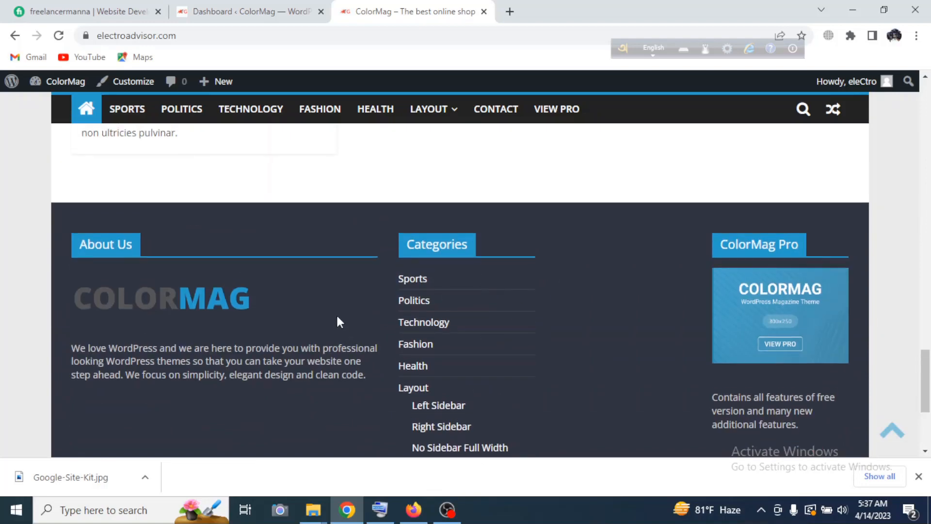
Go to the page for adding new plugins in the site's dashboard and search for "wps visitor".
left_click(222, 17)
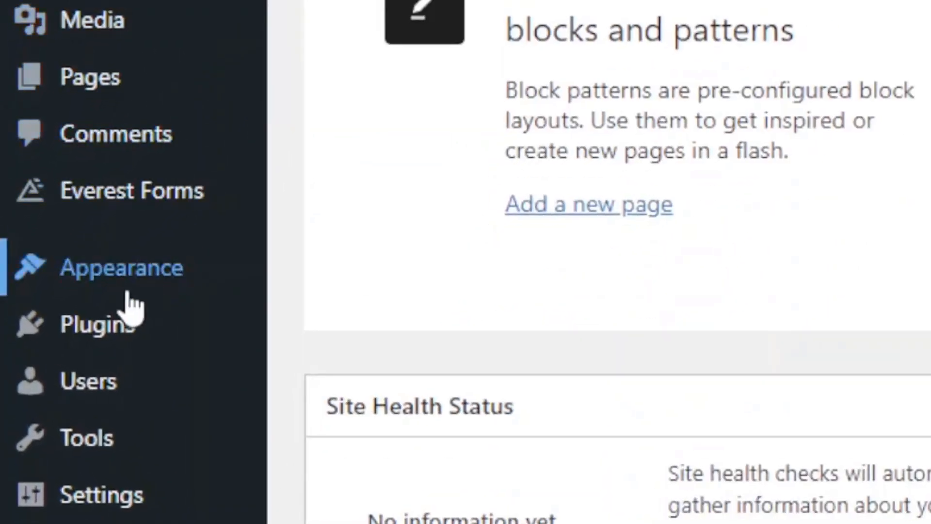
mouse_move(118, 339)
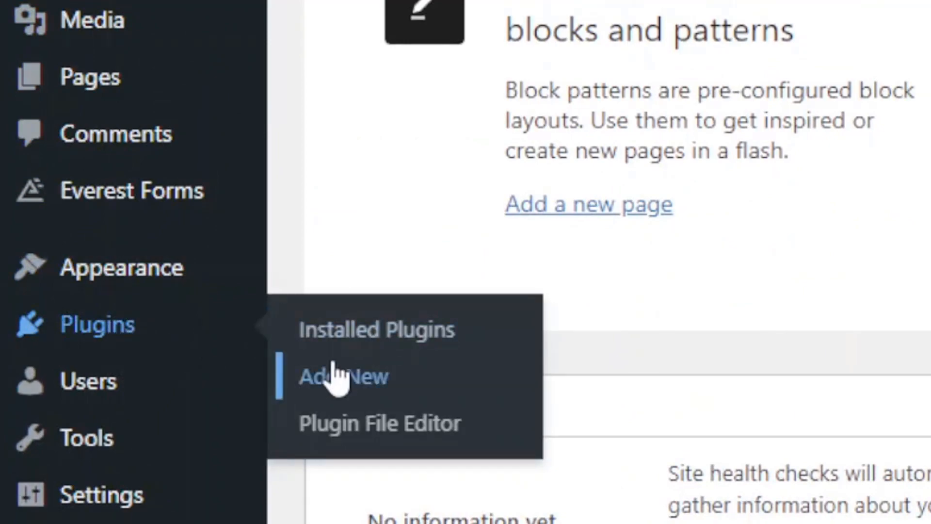
left_click(345, 378)
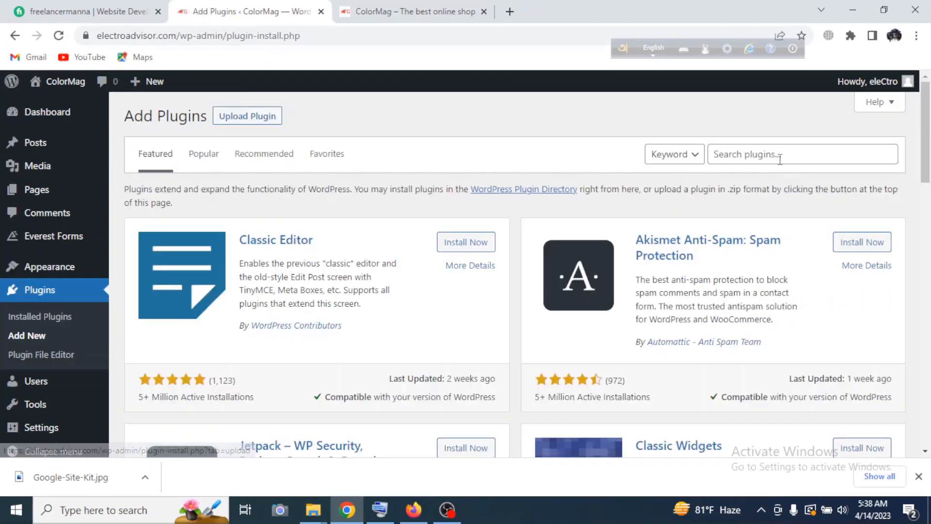
left_click(753, 153)
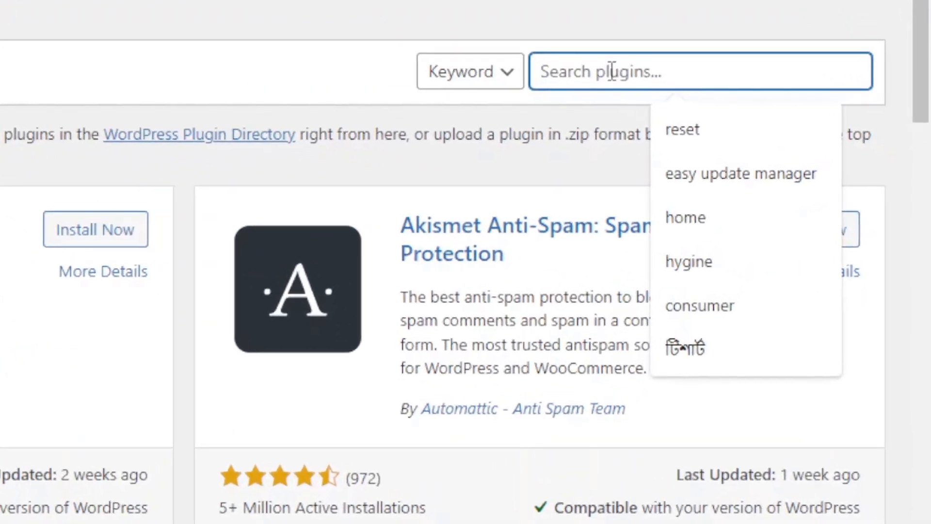
type("wps ")
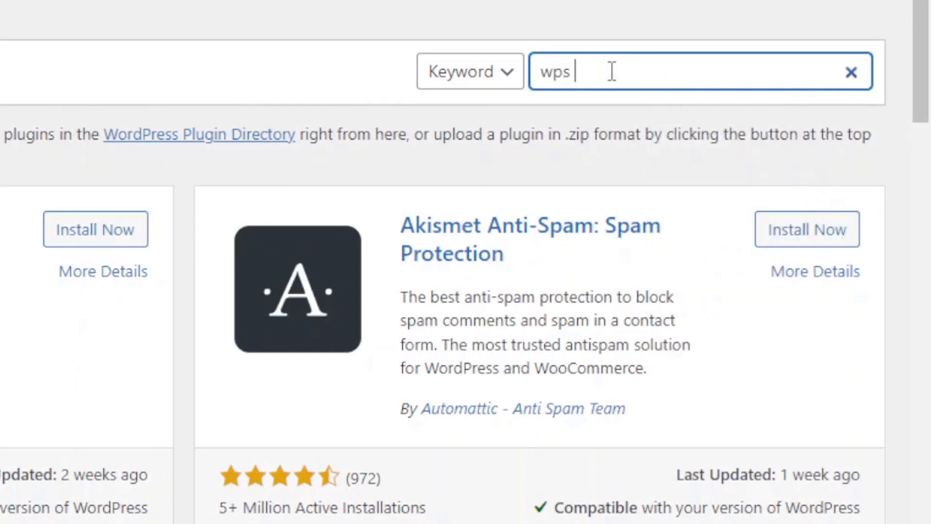
type("visito")
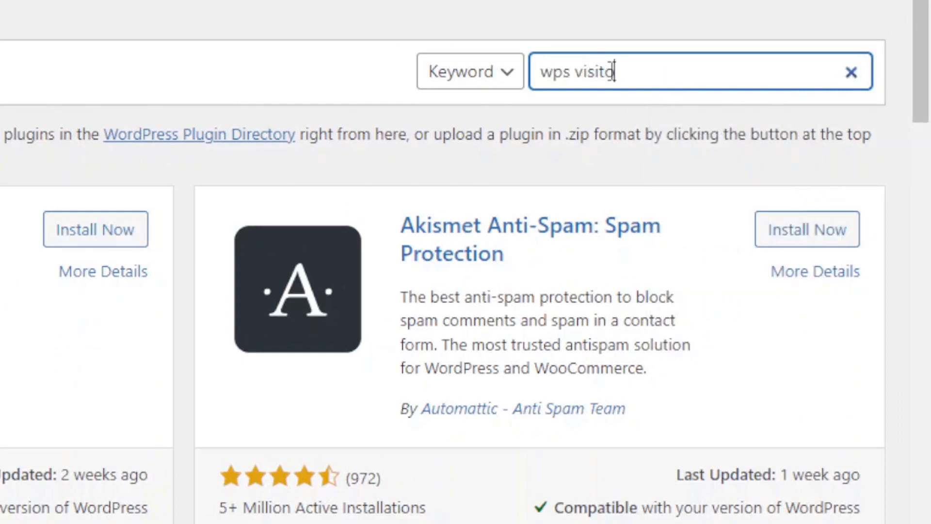
type("r")
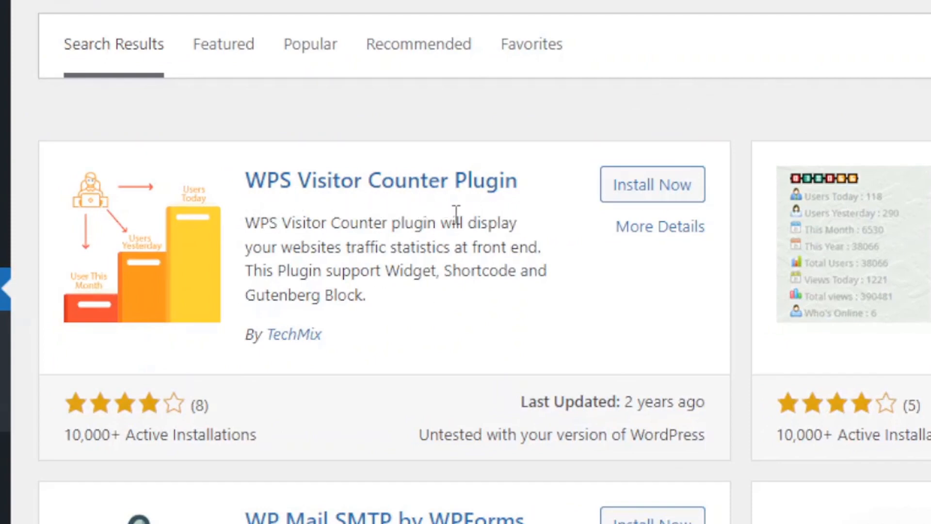
Install and activate the WPS Visitor Counter Plugin and open its settings page.
left_click(655, 190)
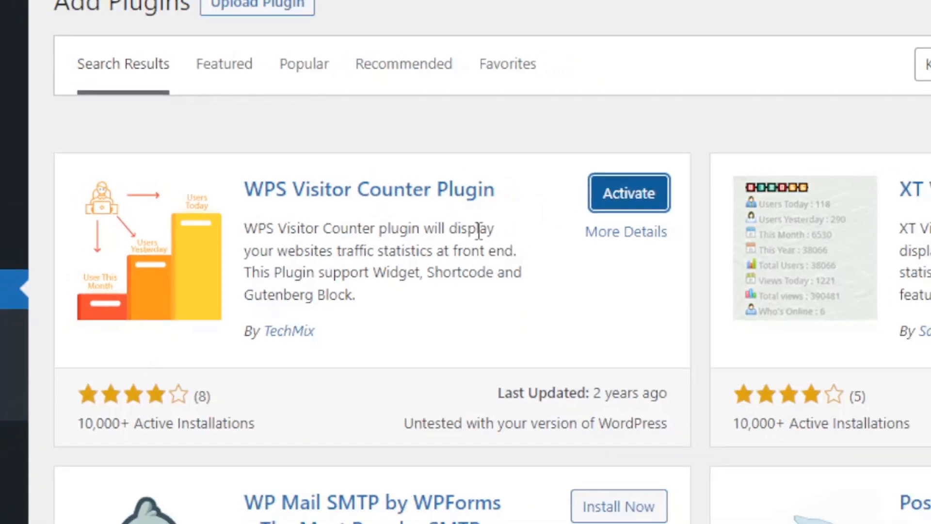
left_click(663, 184)
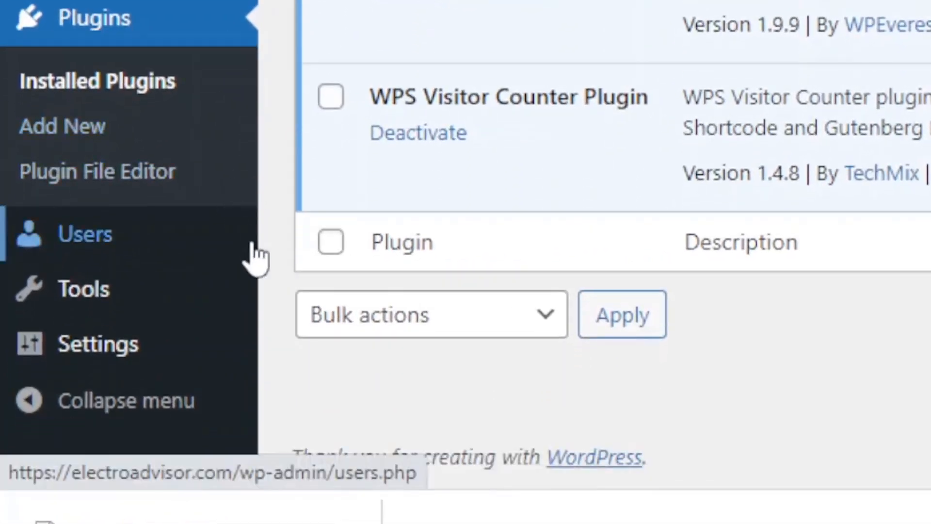
mouse_move(154, 348)
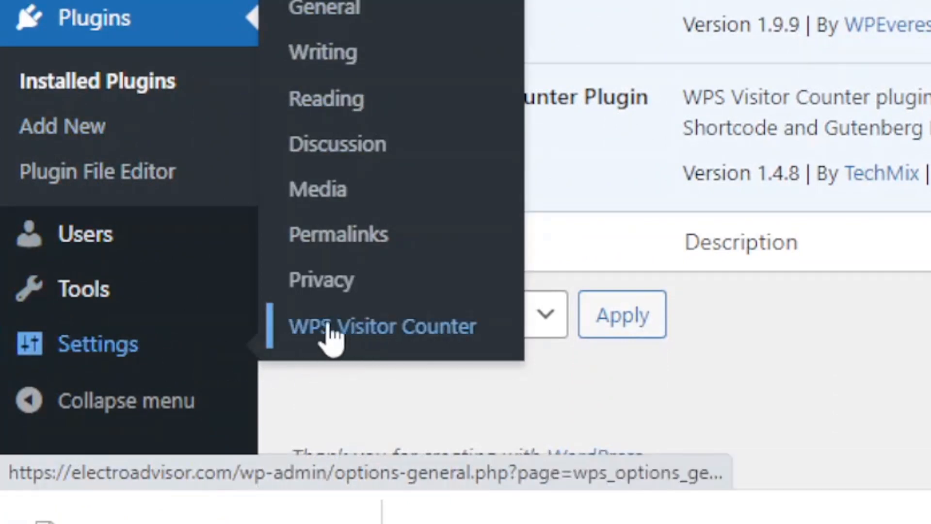
left_click(393, 335)
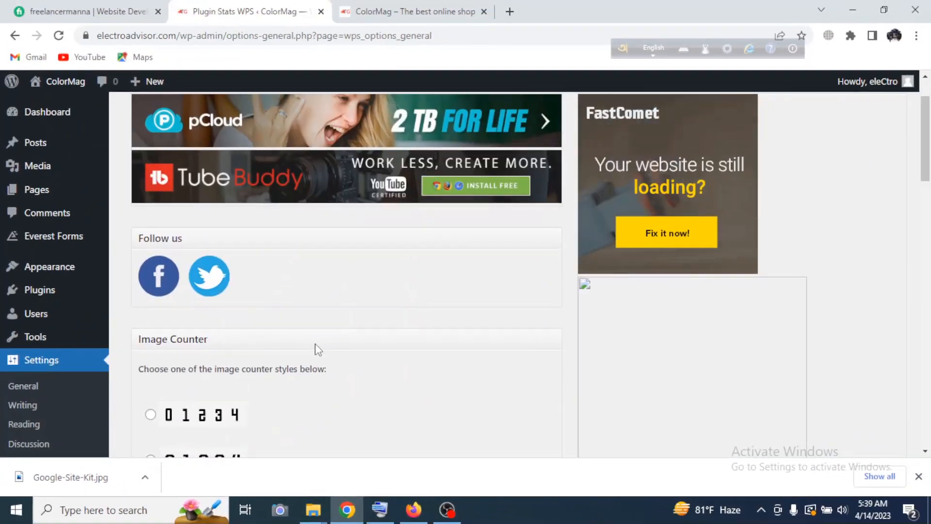
Choose the image counter style with large white digits on dark flip-style tiles and save the changes.
scroll(316, 348, "down", 4)
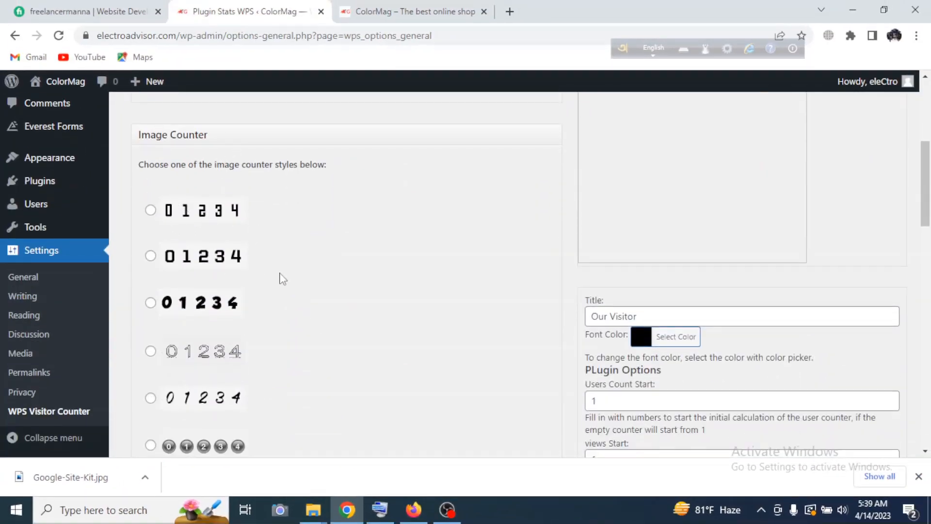
scroll(224, 324, "down", 7)
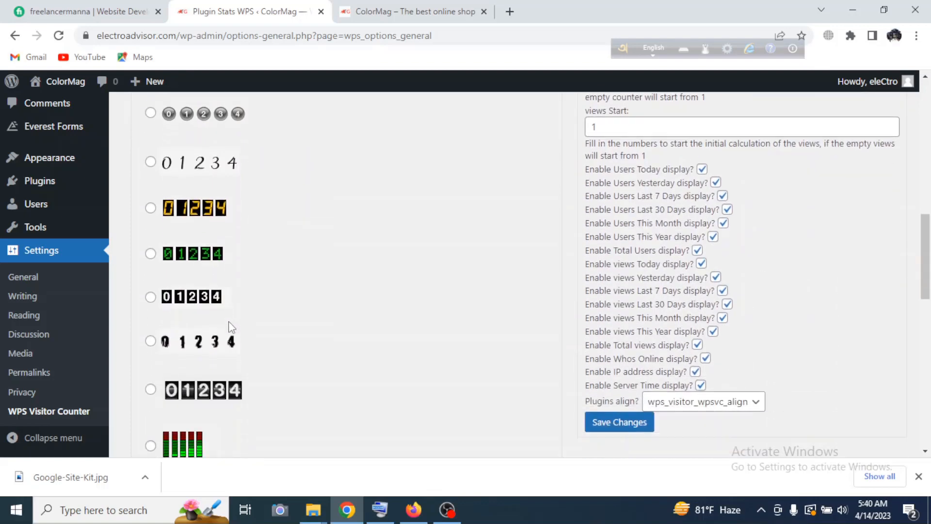
scroll(242, 305, "down", 2)
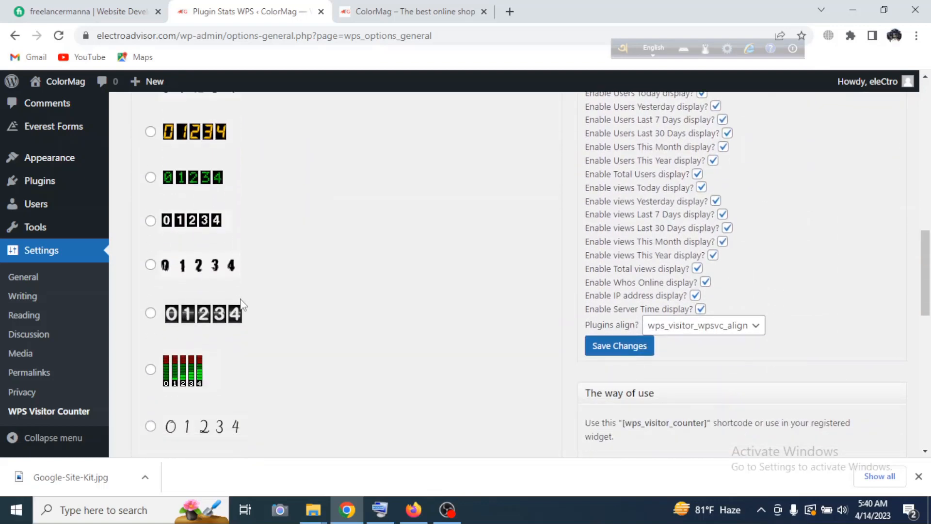
scroll(304, 343, "down", 10)
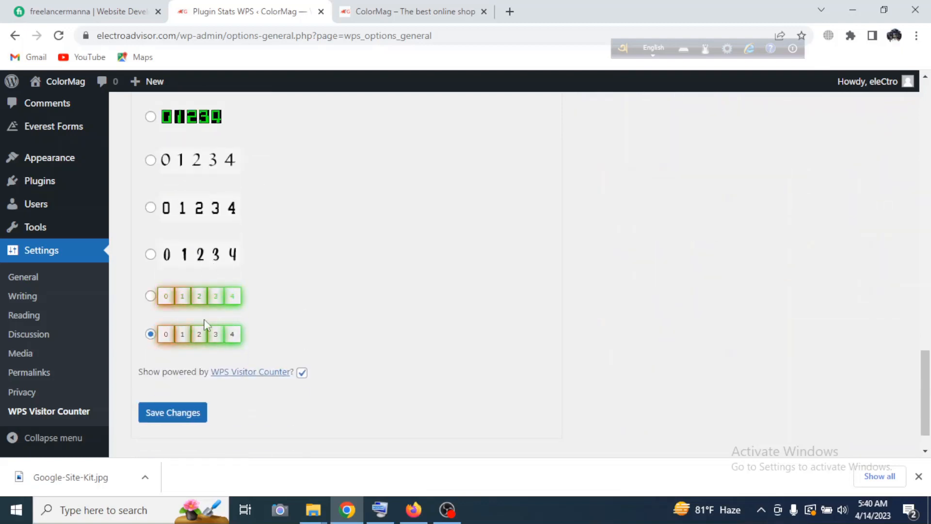
scroll(304, 342, "up", 5)
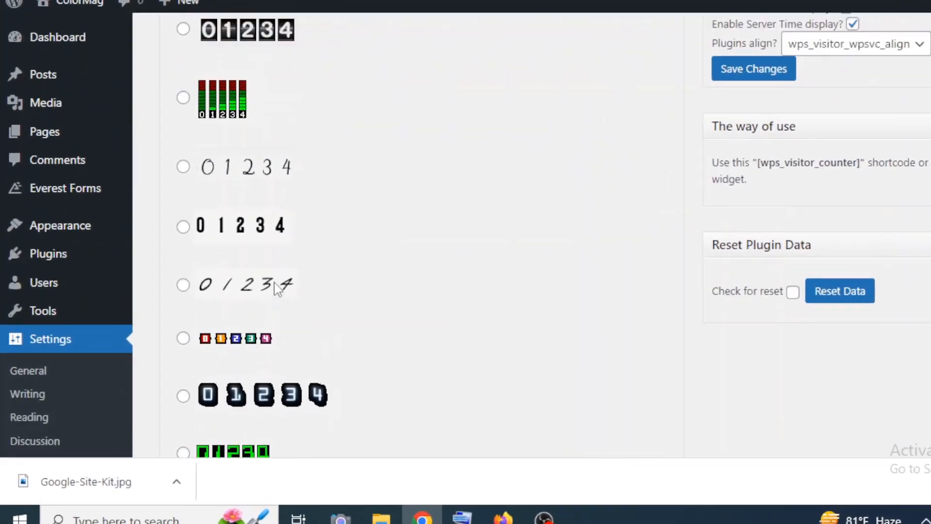
scroll(276, 288, "up", 3)
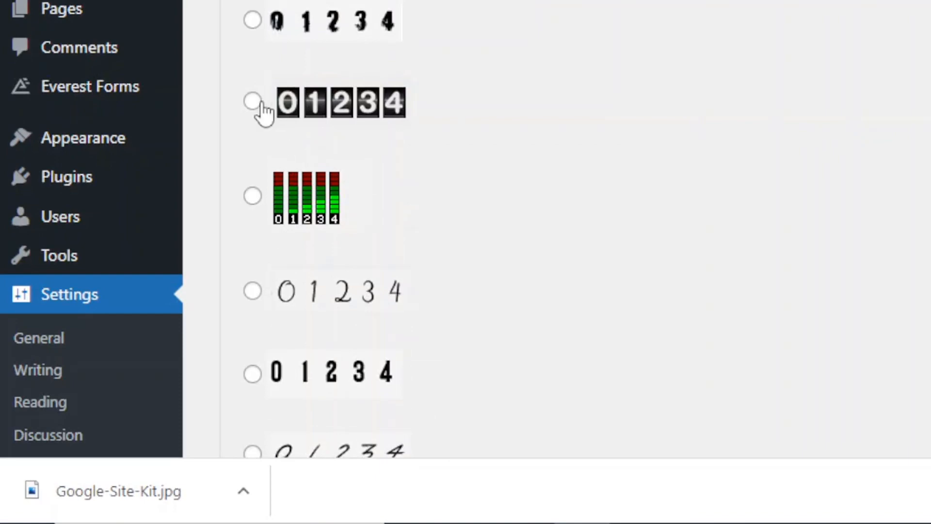
left_click(257, 102)
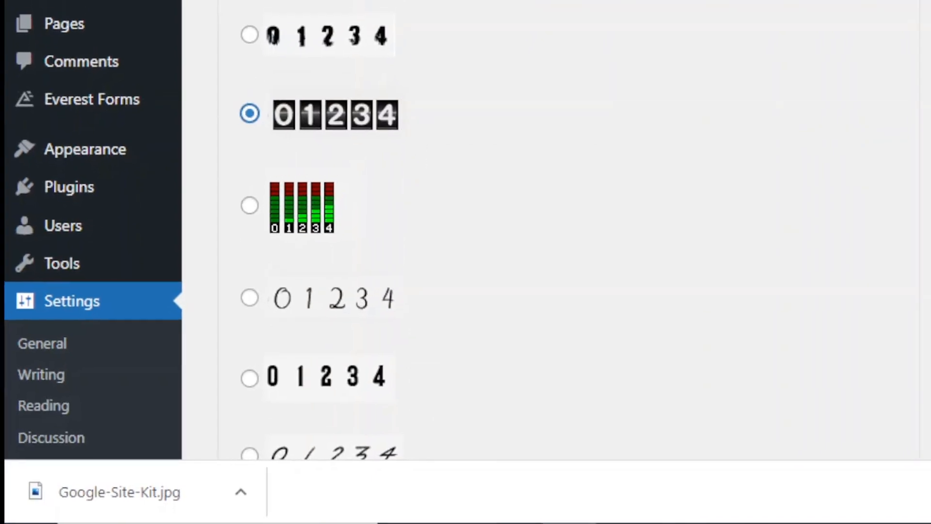
left_click(235, 51)
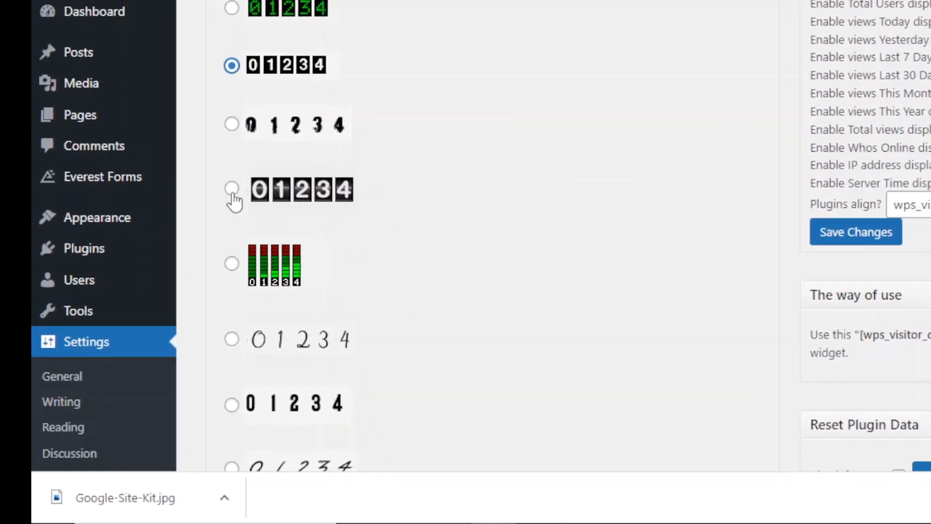
left_click(232, 190)
scroll(420, 253, "down", 15)
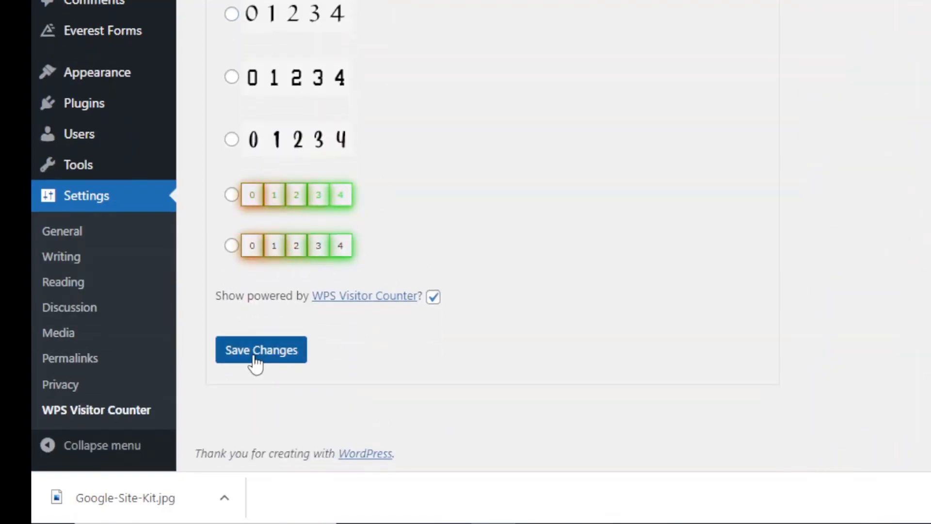
left_click(257, 358)
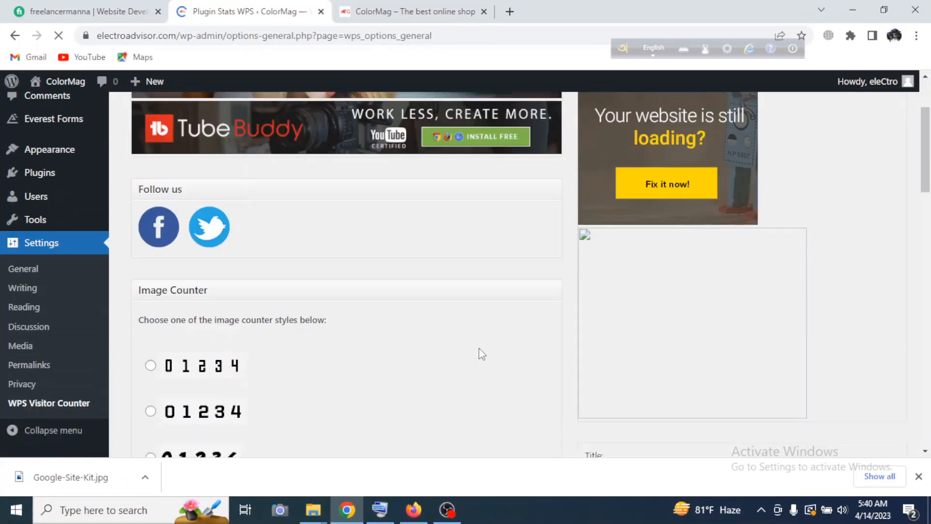
Change the counter's title to "Visitor Counter".
scroll(480, 349, "down", 5)
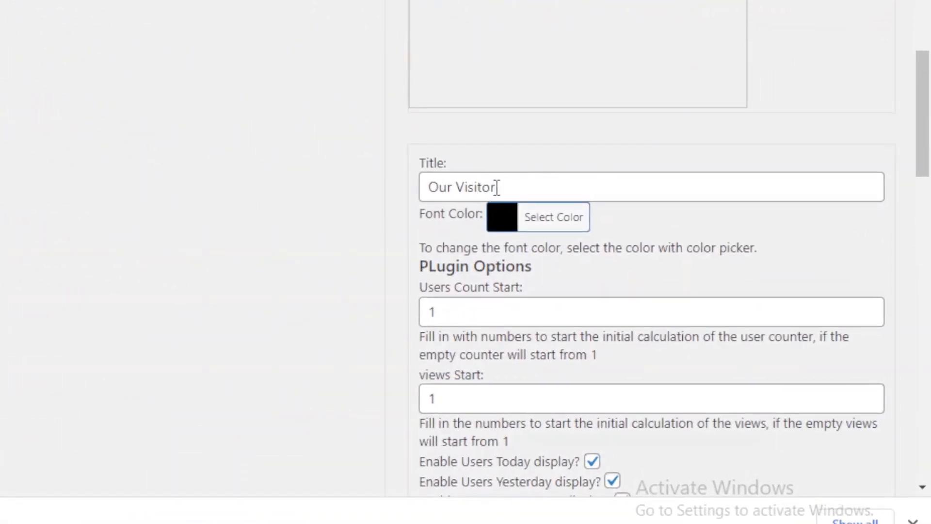
left_click_drag(456, 189, 408, 208)
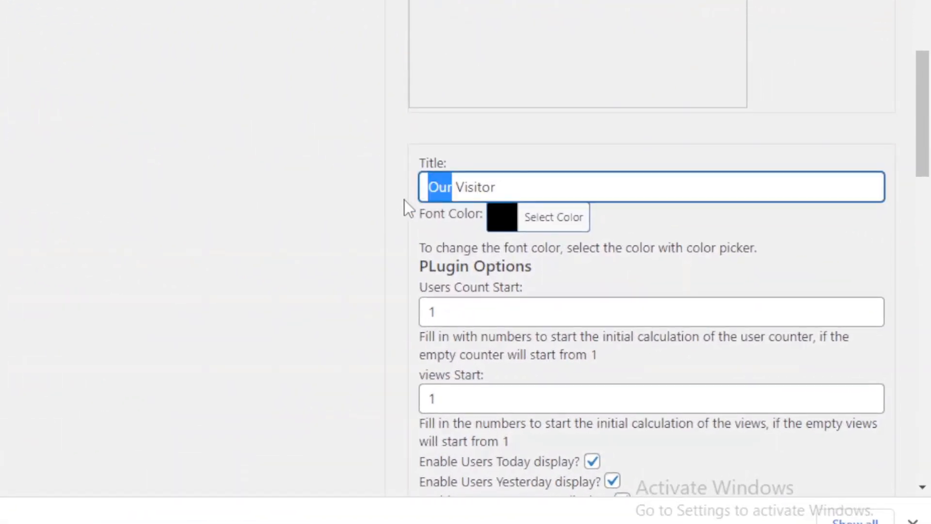
key("BackSpace")
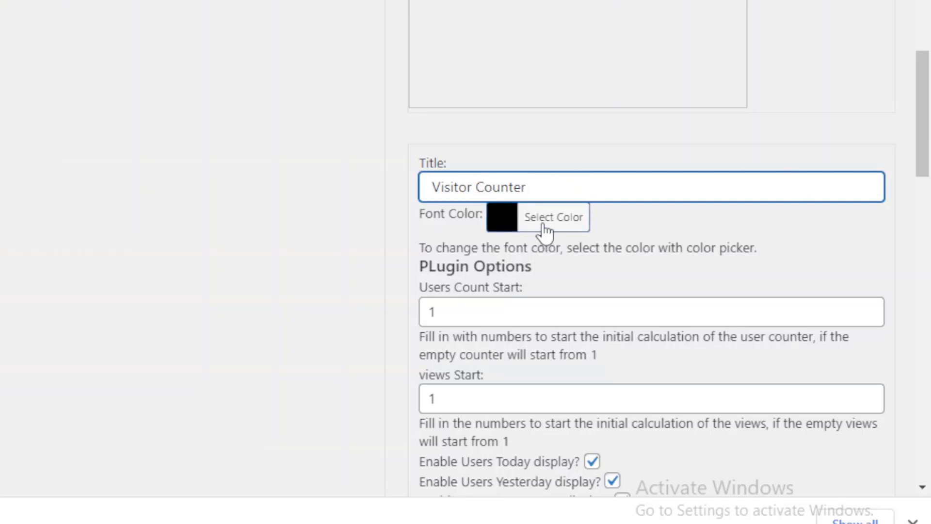
Set the counter's font color to white (#ffffff), checking it against the dark footer of the live site.
left_click(473, 221)
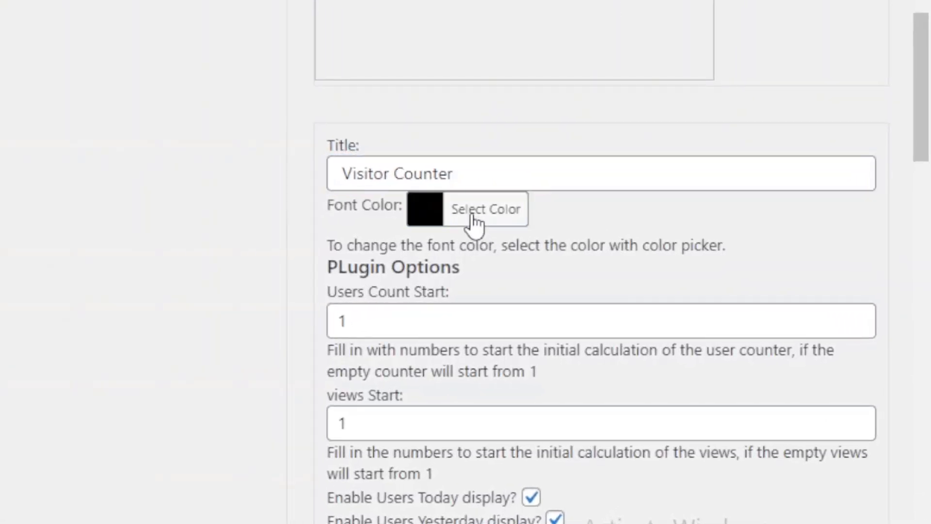
left_click(460, 488)
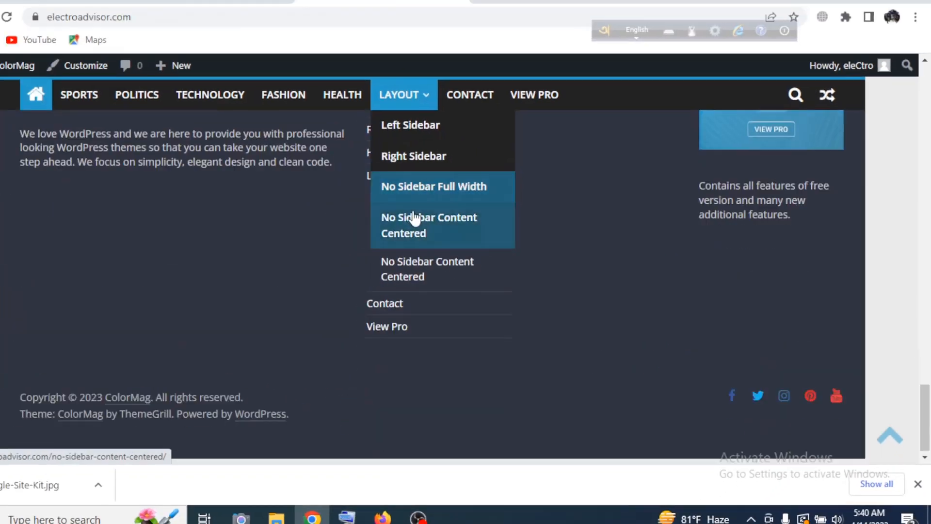
scroll(565, 339, "up", 5)
scroll(562, 348, "down", 3)
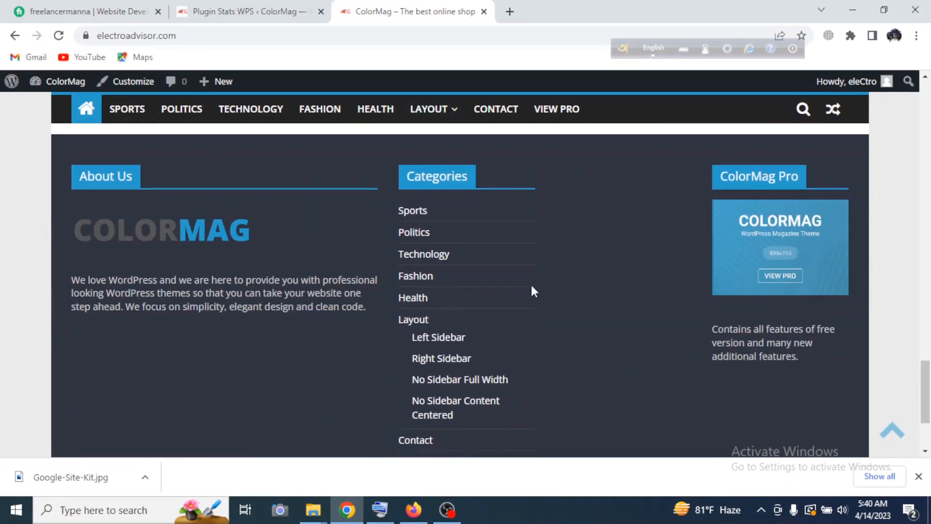
left_click(247, 9)
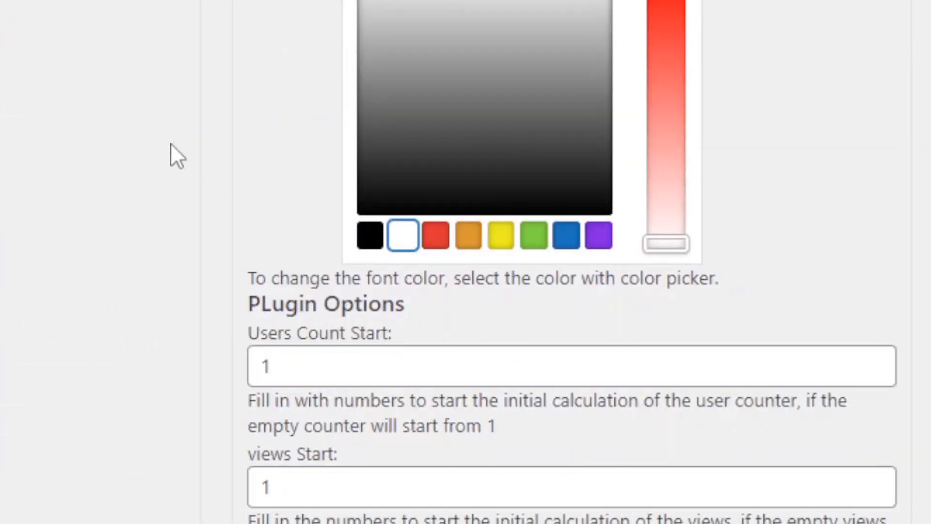
left_click(171, 143)
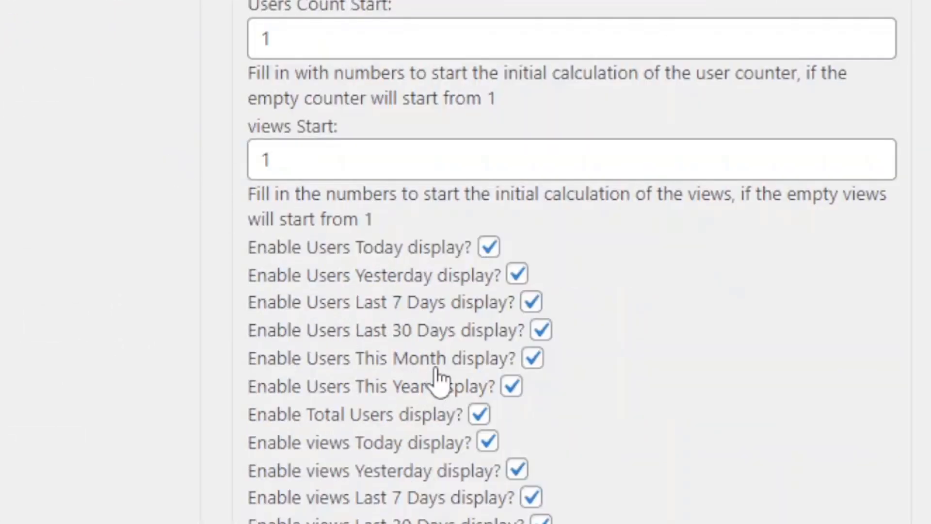
Set the Users Count Start value to 1000 in the plugin options.
scroll(476, 317, "up", 5)
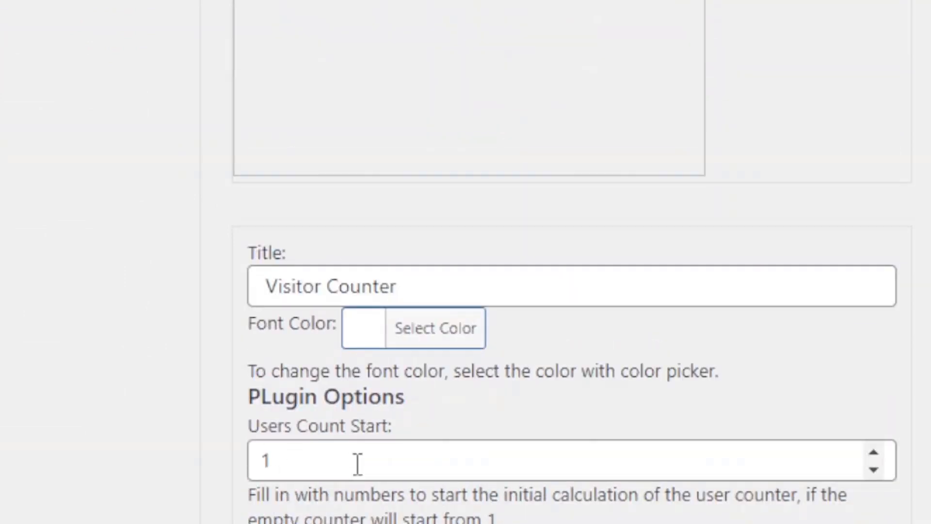
left_click(288, 459)
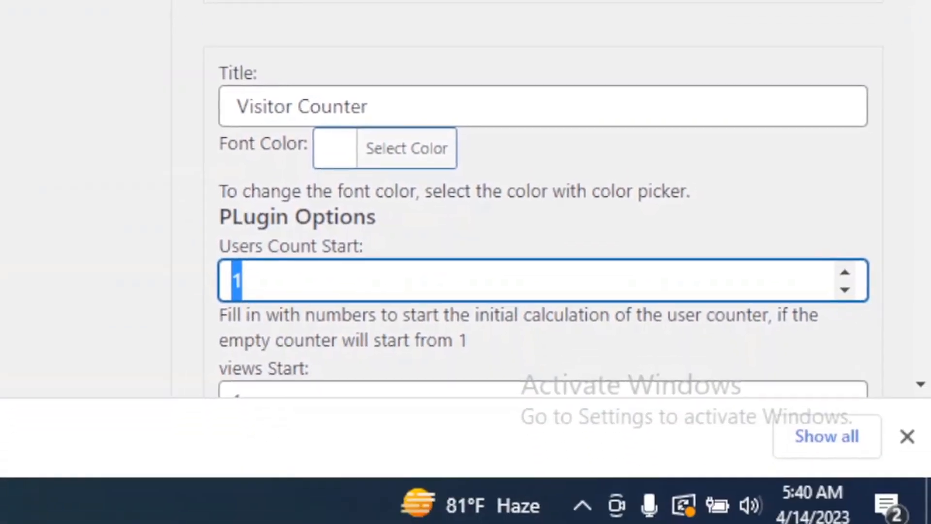
type("1000")
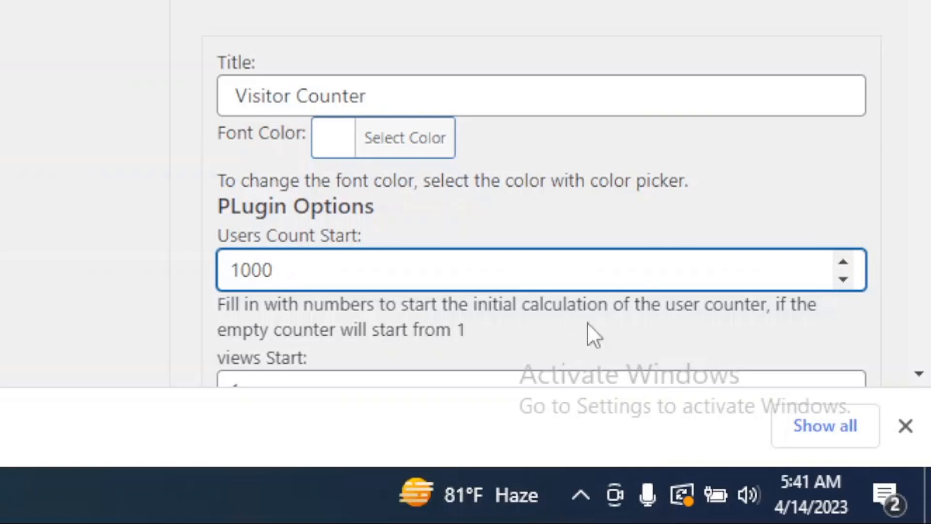
Disable all the users displays: Today, Yesterday, Last 7 Days, Last 30 Days, This Month, This Year and Total Users.
scroll(306, 334, "down", 3)
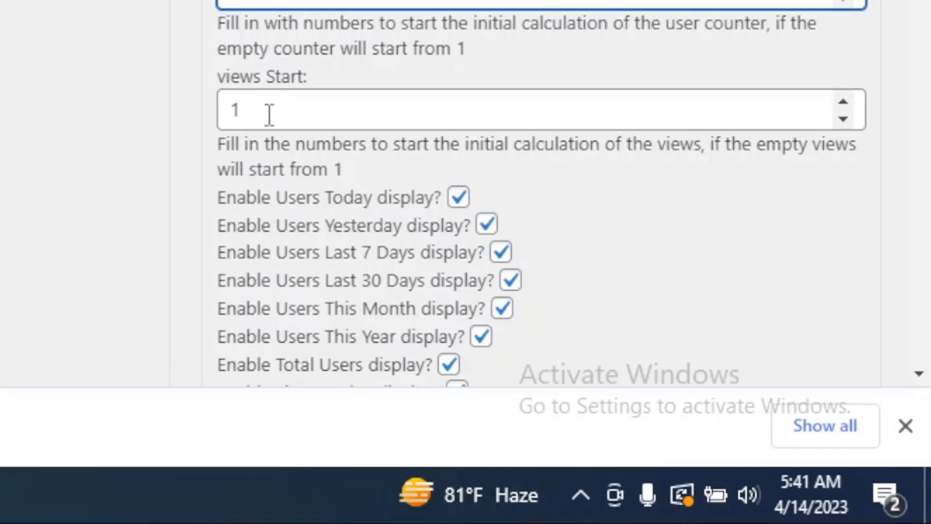
scroll(781, 160, "down", 5)
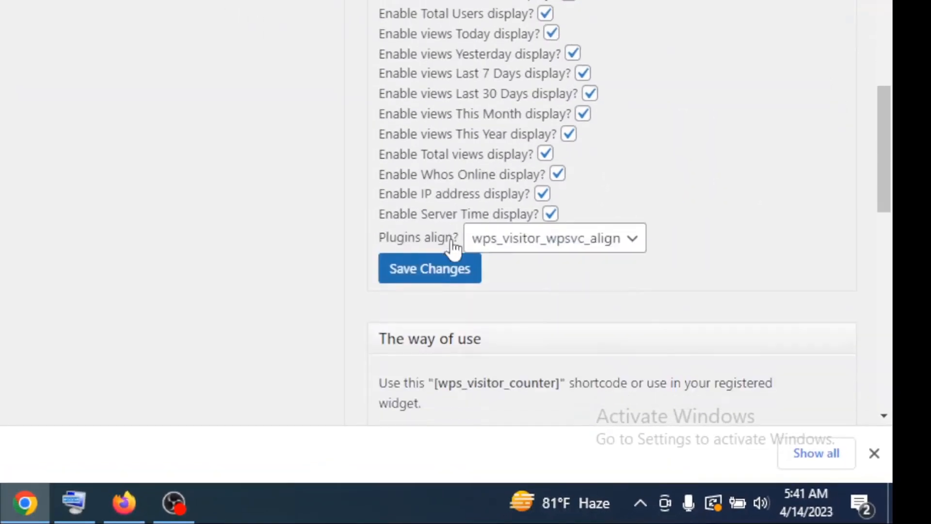
scroll(453, 249, "down", 2)
scroll(485, 219, "up", 4)
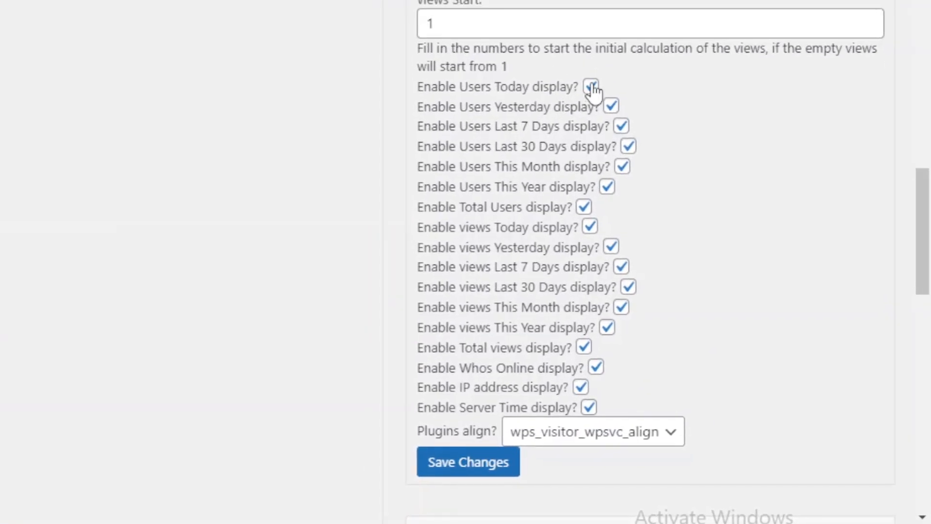
left_click(592, 86)
left_click(613, 108)
left_click(623, 127)
left_click(630, 148)
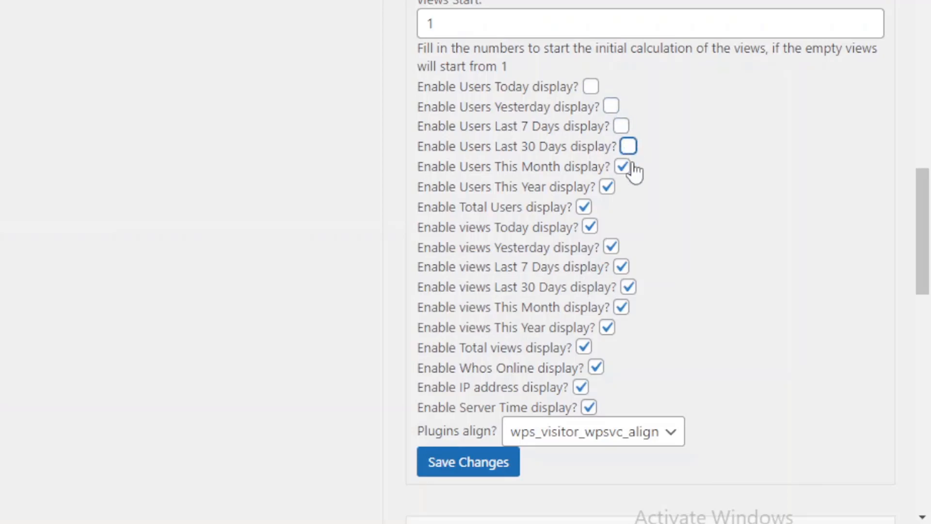
left_click(585, 208)
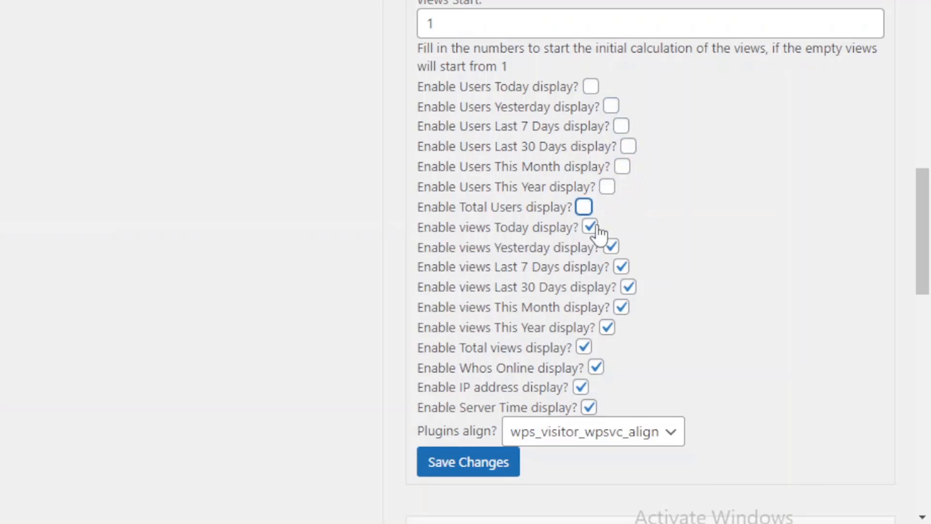
Disable all the views displays: Today, Yesterday, Last 7 Days, Last 30 Days, This Month, This Year and Total views.
left_click(591, 227)
left_click(611, 247)
left_click(621, 267)
left_click(629, 287)
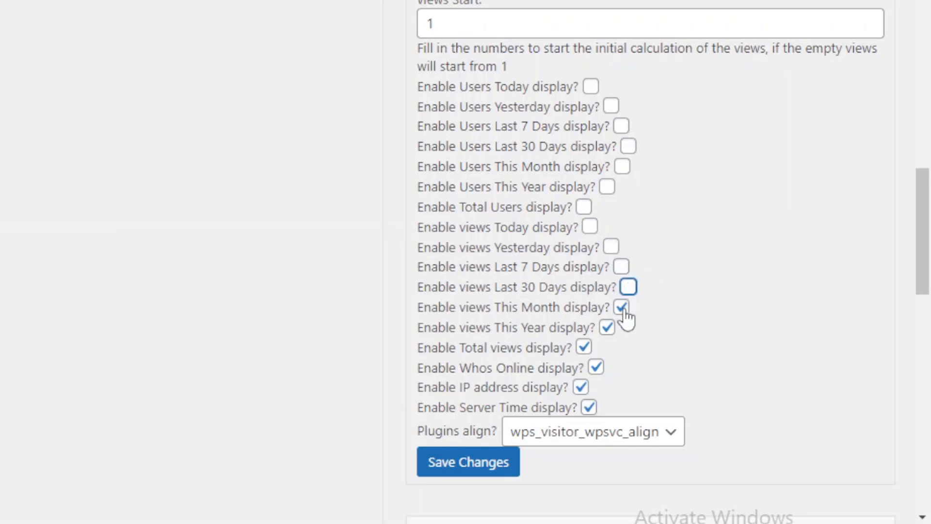
left_click(622, 307)
left_click(609, 329)
left_click(584, 348)
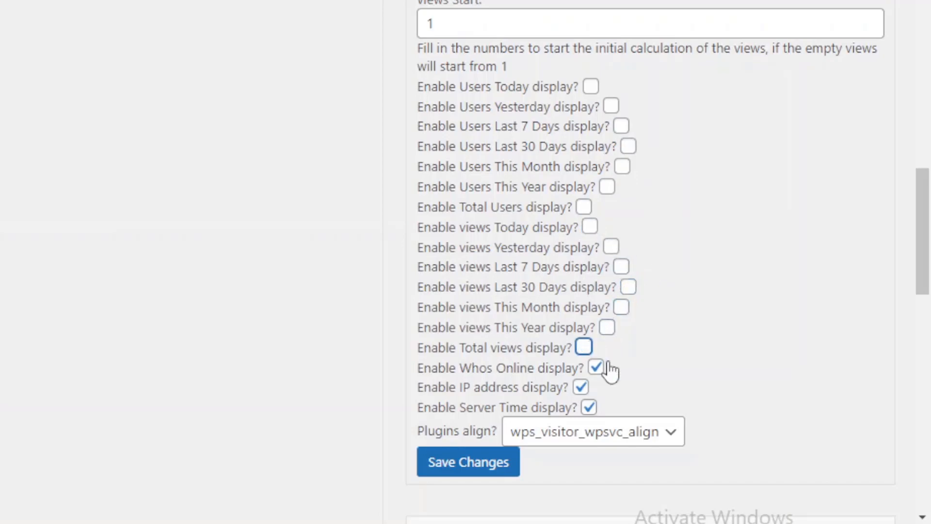
Disable the Whos Online, IP address and Server Time displays.
left_click(596, 368)
left_click(581, 387)
left_click(588, 408)
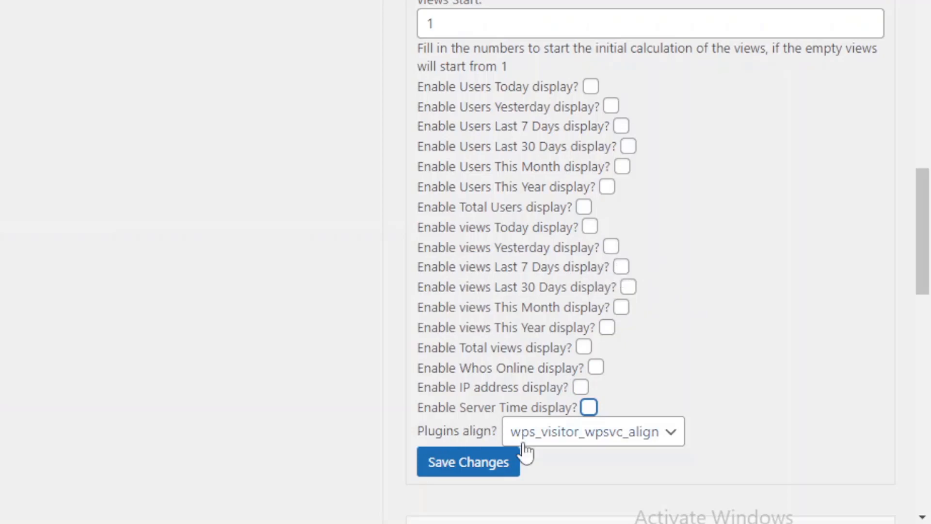
Try out different alignments for the plugin, including Center and Right.
left_click(675, 438)
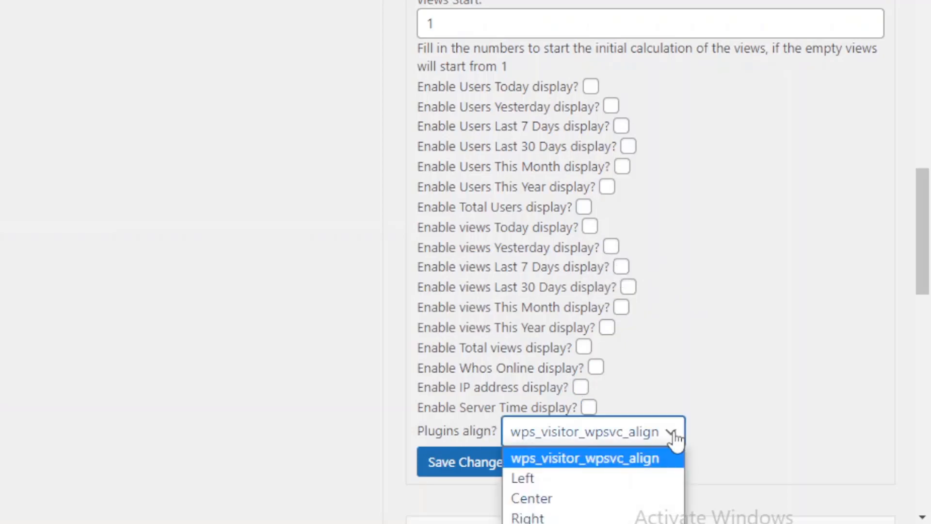
left_click(543, 499)
left_click(640, 439)
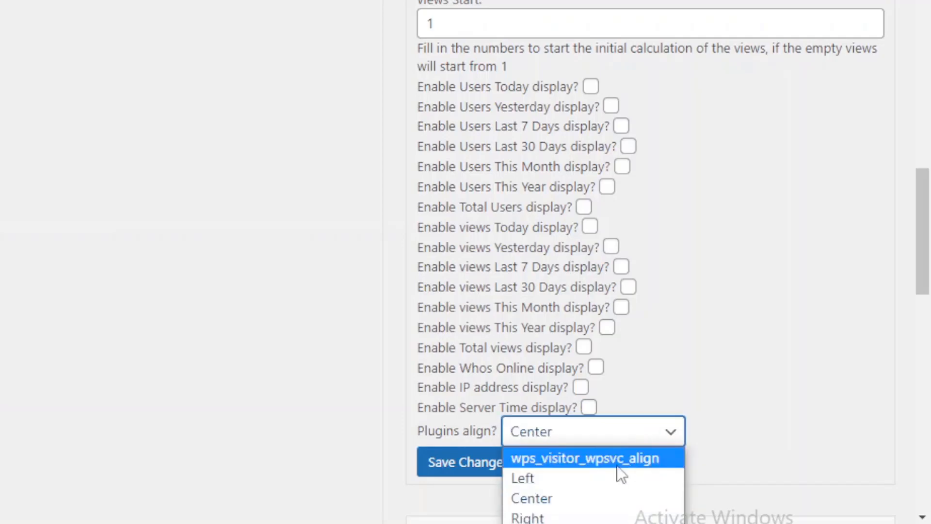
left_click(578, 494)
key("Up")
left_click(630, 441)
left_click(545, 515)
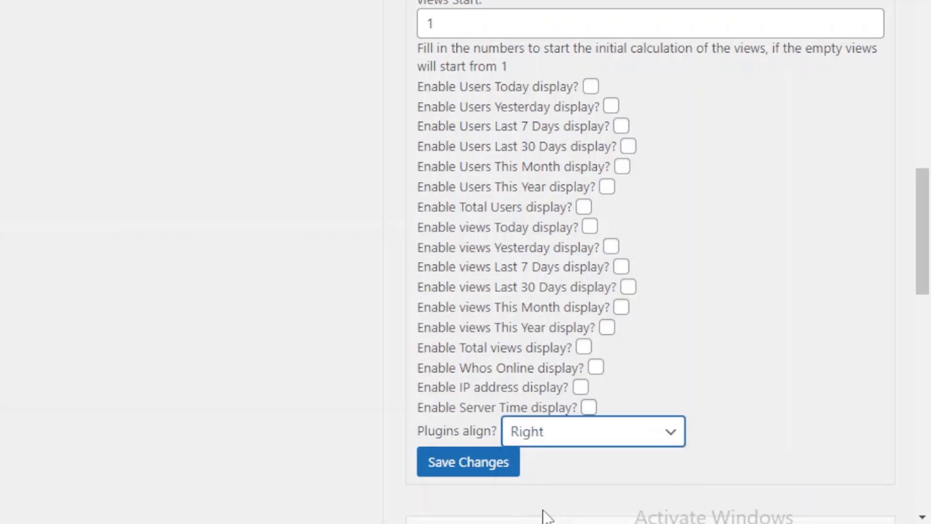
Set the plugin's alignment to Center and save the changes.
left_click(589, 430)
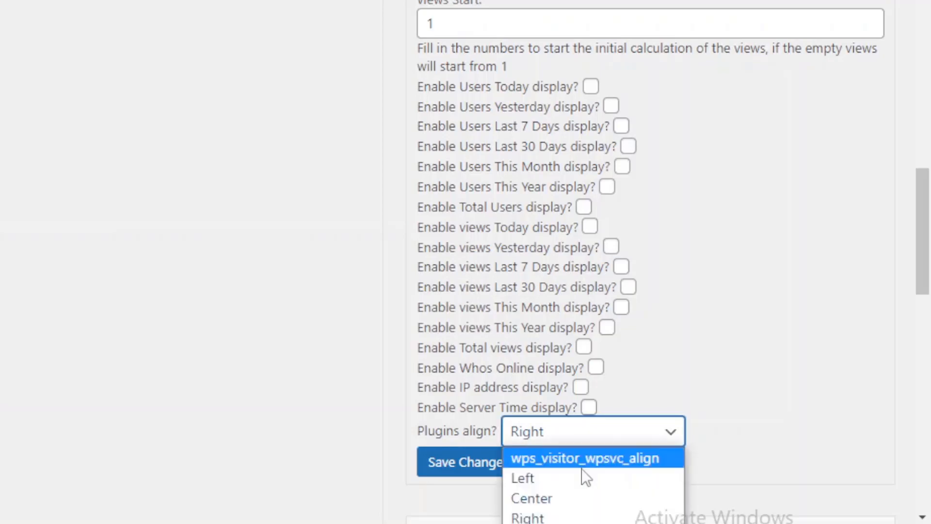
left_click(557, 504)
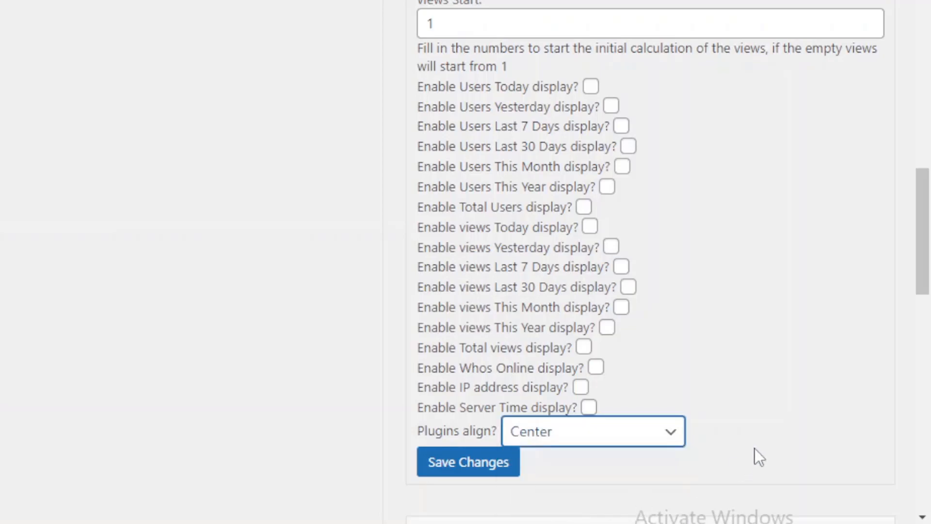
left_click(476, 463)
Review the plugin's usage instructions for its shortcode and widget, along with the saved options.
scroll(717, 312, "down", 5)
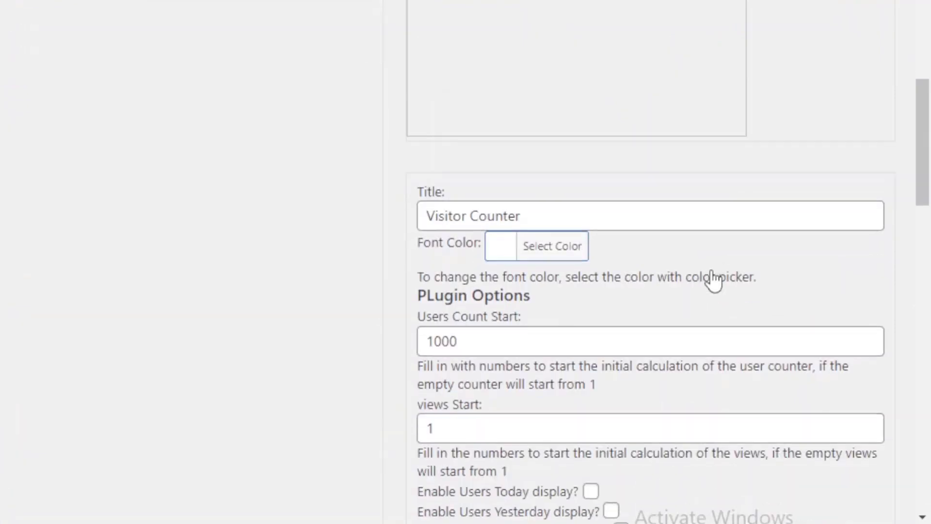
scroll(713, 276, "down", 8)
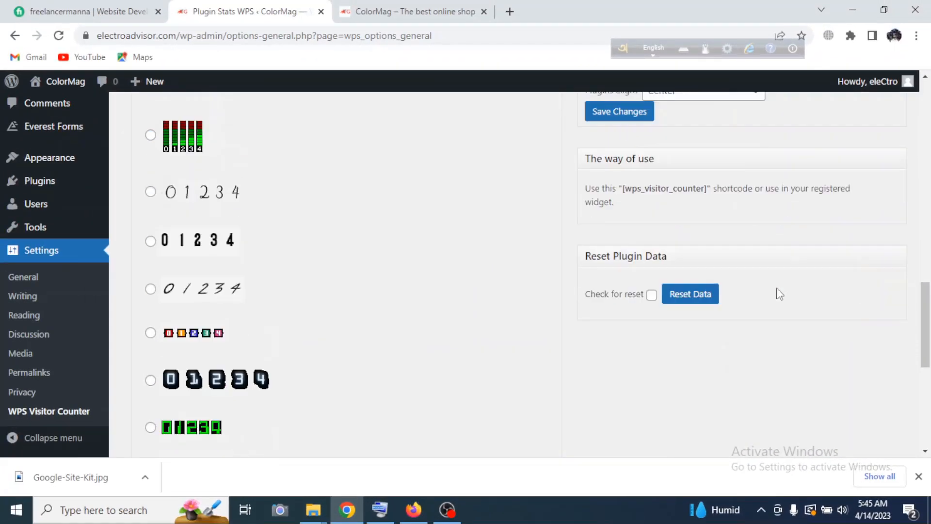
scroll(779, 294, "down", 1)
scroll(765, 295, "up", 3)
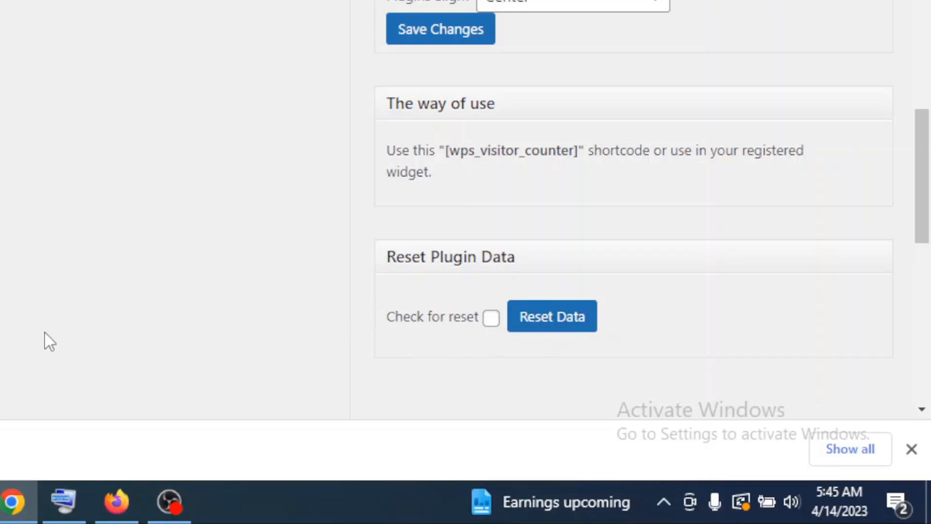
scroll(180, 127, "up", 10)
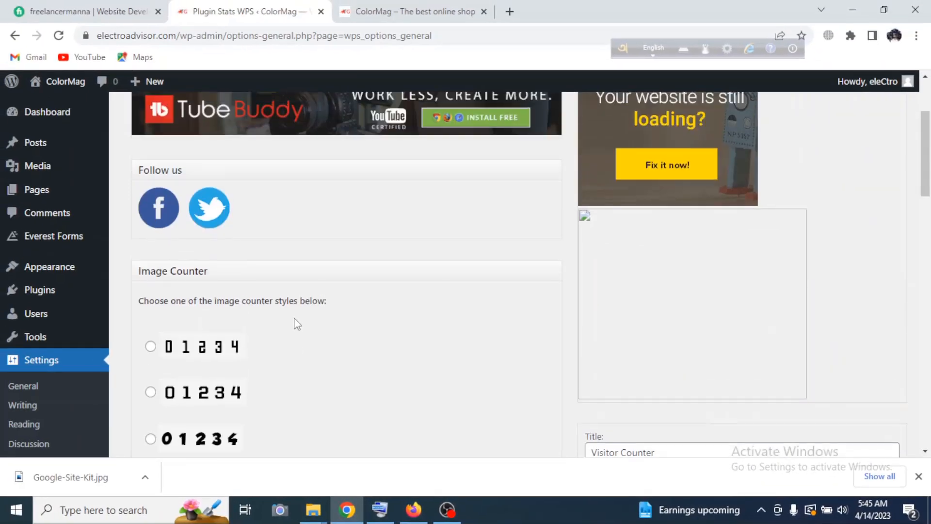
scroll(297, 324, "down", 8)
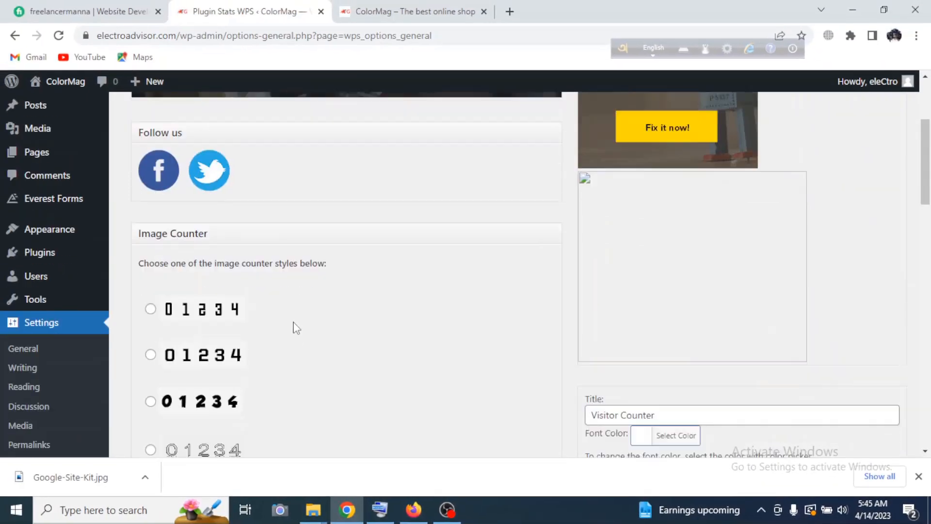
Open the site's Widgets page and look over the Right Sidebar area.
mouse_move(55, 166)
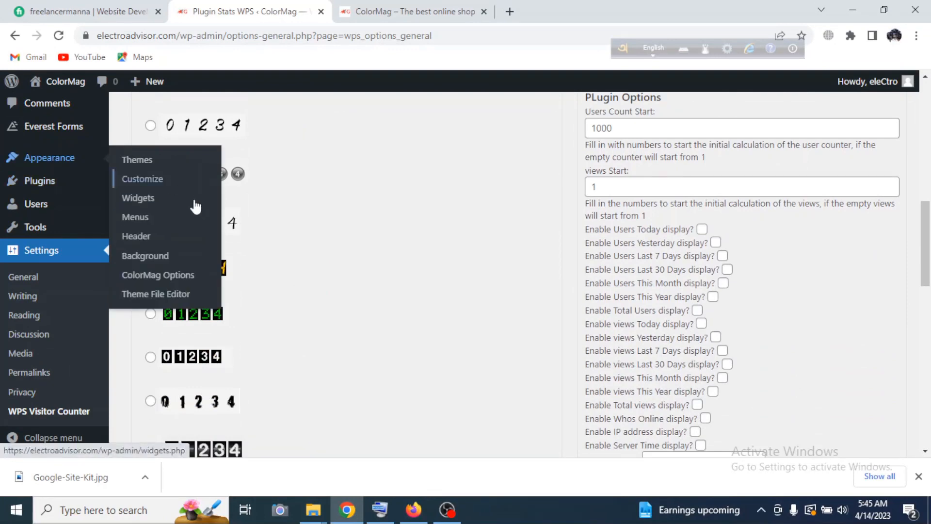
left_click(193, 198)
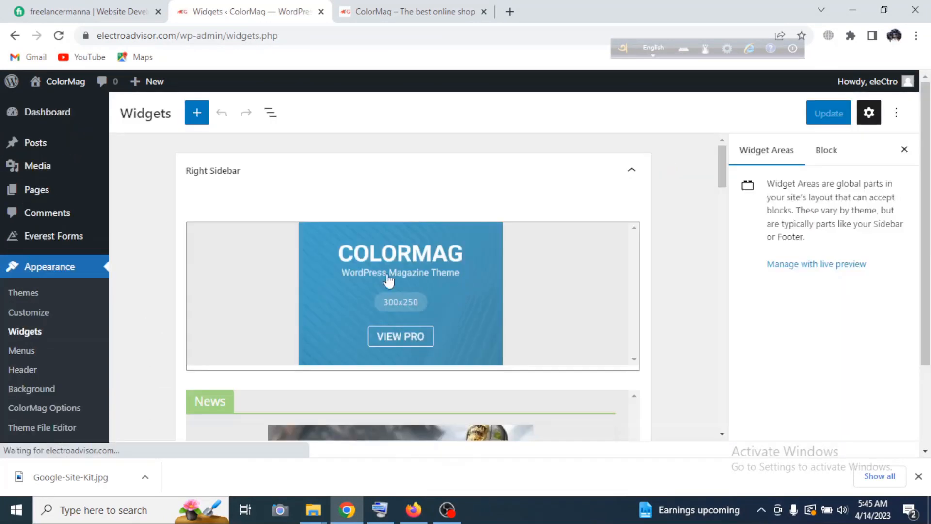
scroll(427, 291, "down", 4)
scroll(430, 292, "down", 2)
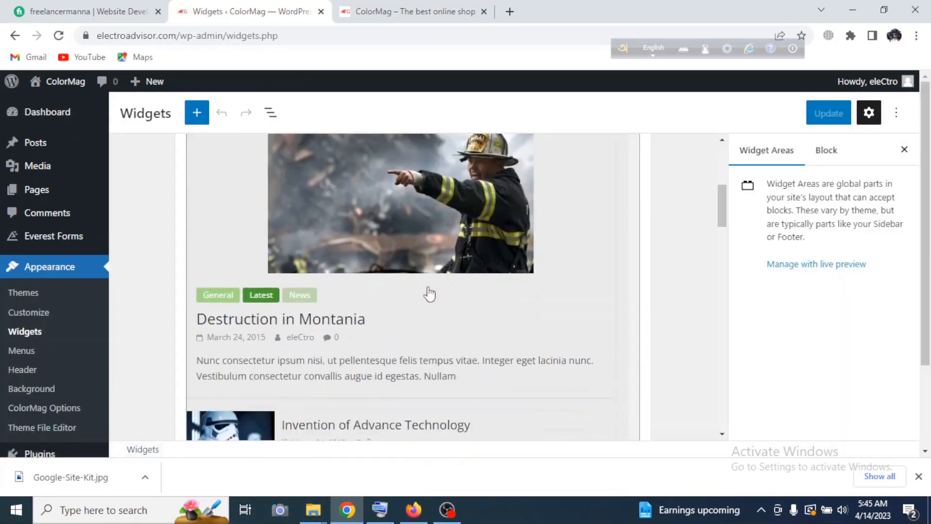
scroll(427, 293, "up", 6)
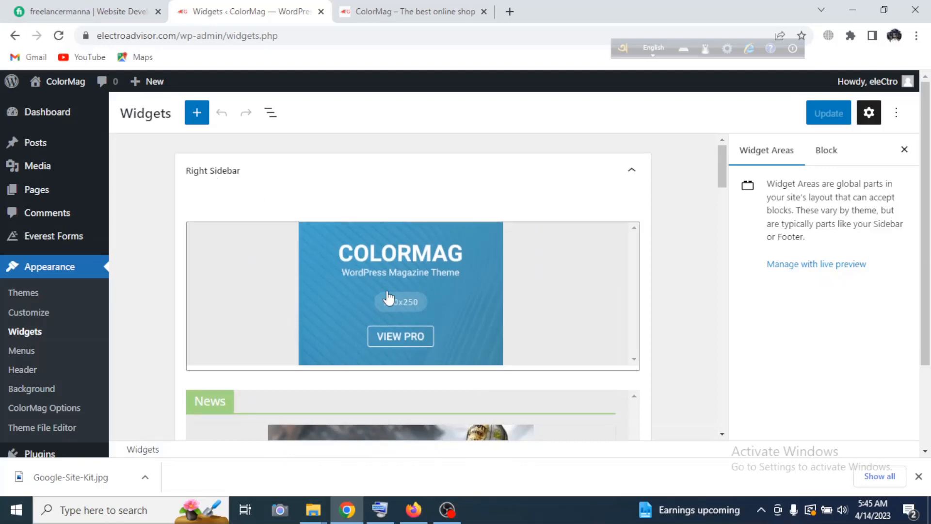
Add the WPS - Visitor Counter widget at the end of the Right Sidebar, searching the blocks for "visito".
scroll(291, 289, "down", 4)
scroll(300, 294, "down", 12)
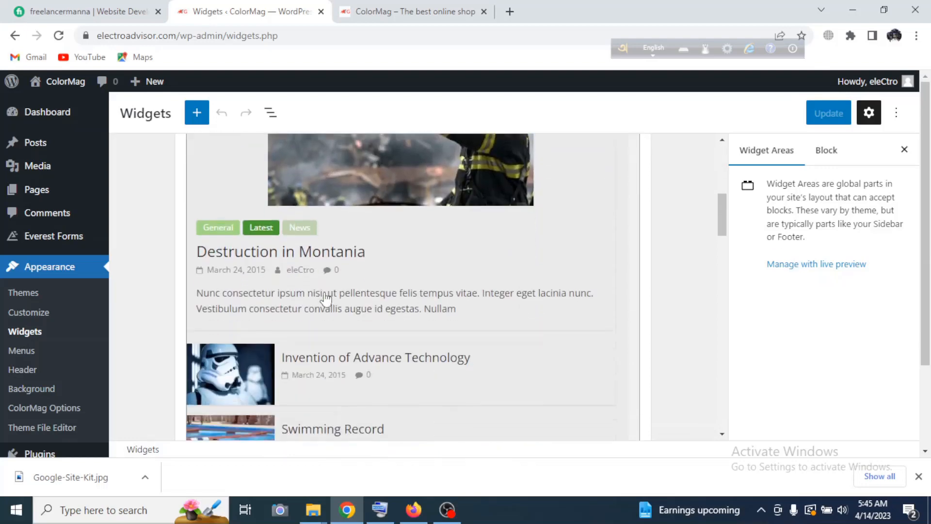
scroll(342, 301, "down", 6)
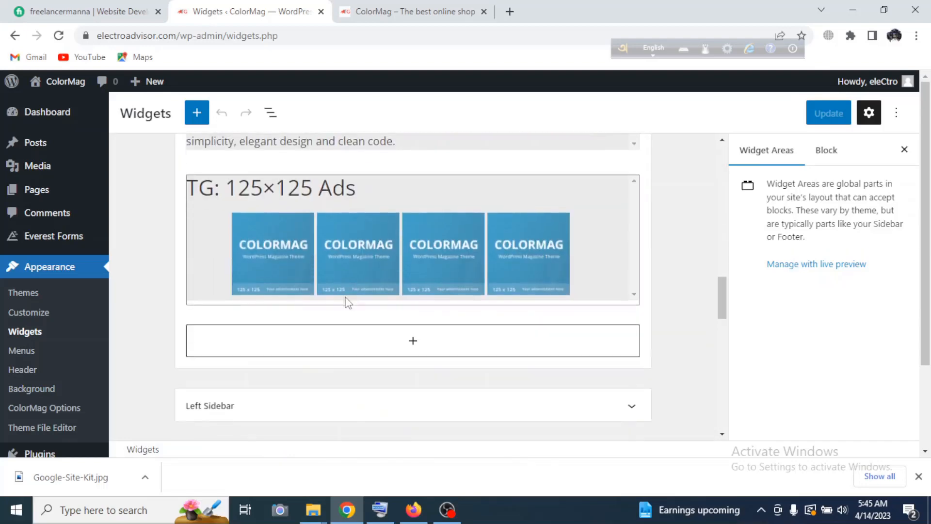
left_click(412, 216)
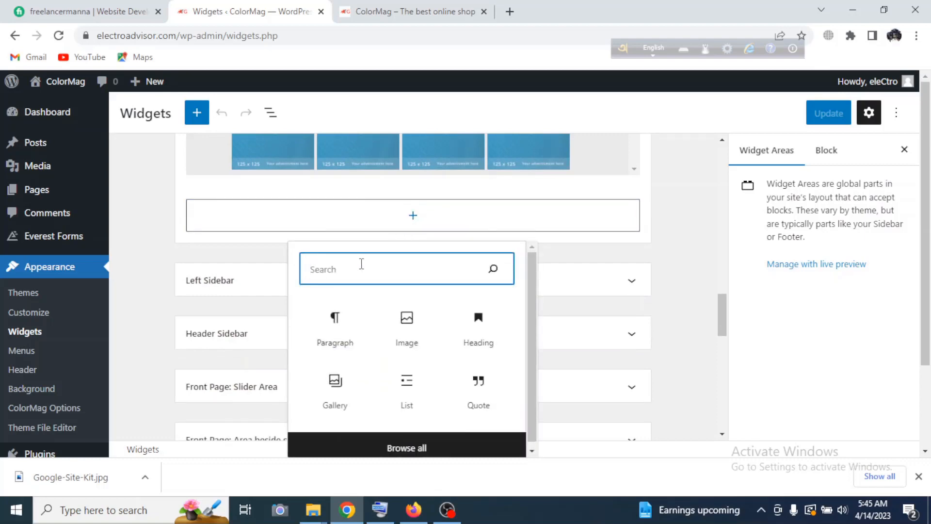
type("visito")
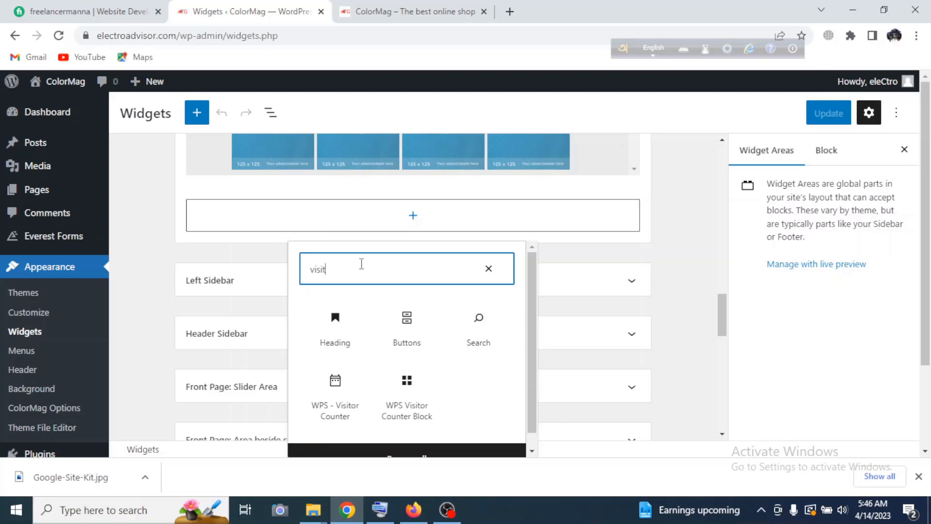
left_click(334, 409)
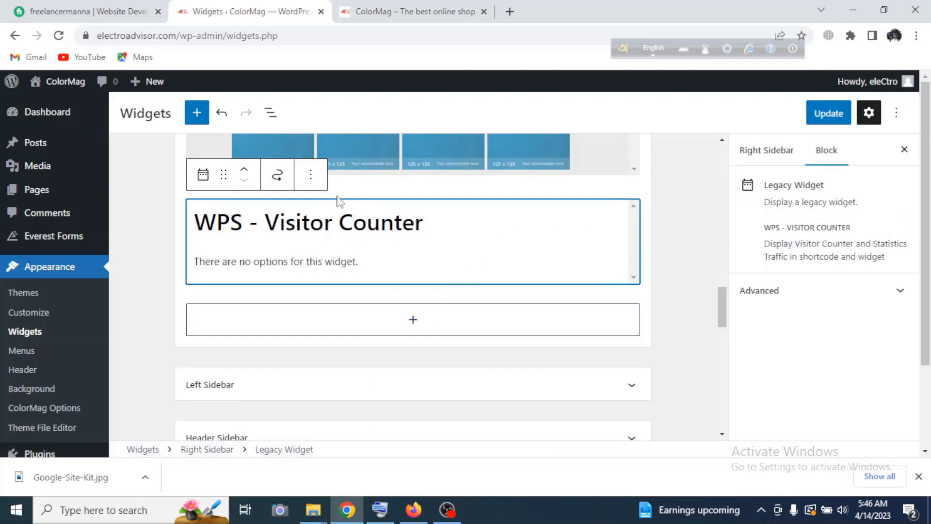
Remove the WPS - Visitor Counter widget from the Right Sidebar.
left_click(310, 174)
scroll(343, 412, "down", 2)
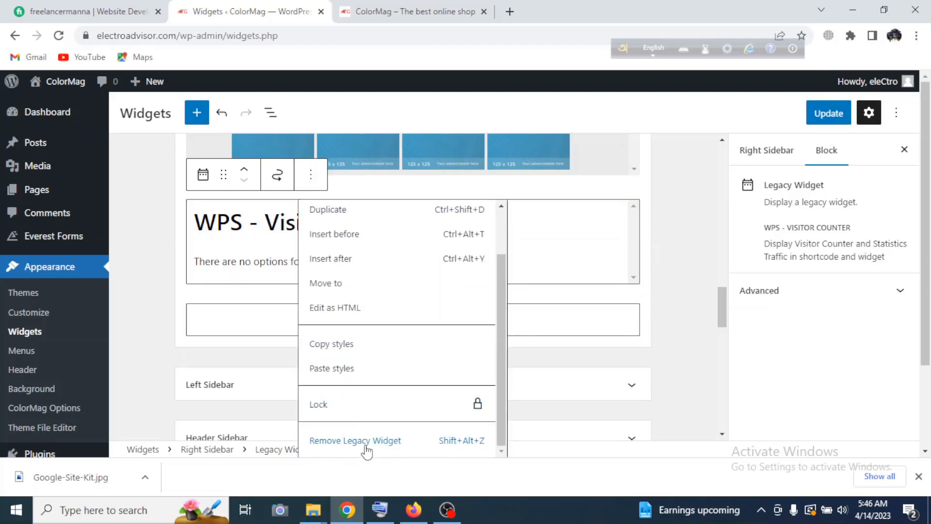
left_click(367, 451)
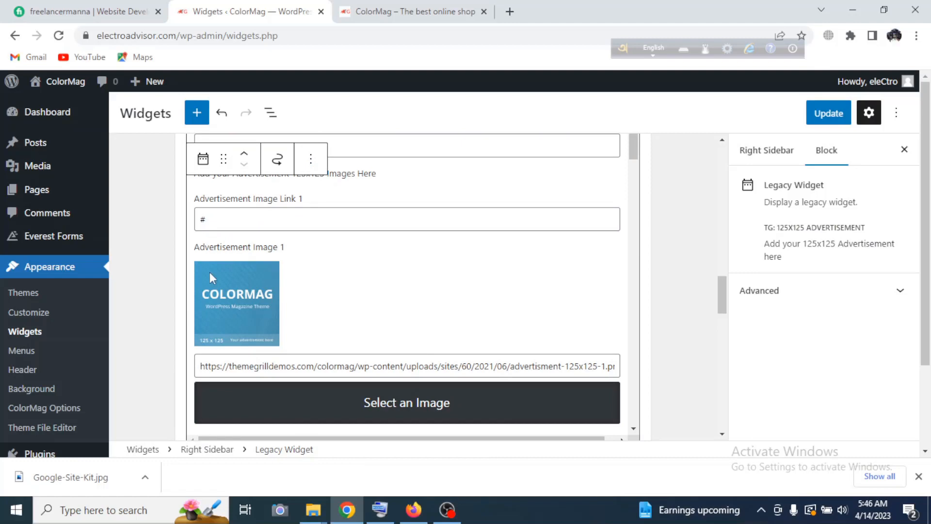
Look over the remaining widget areas and compare them with the columns in the live site's footer.
scroll(432, 274, "down", 15)
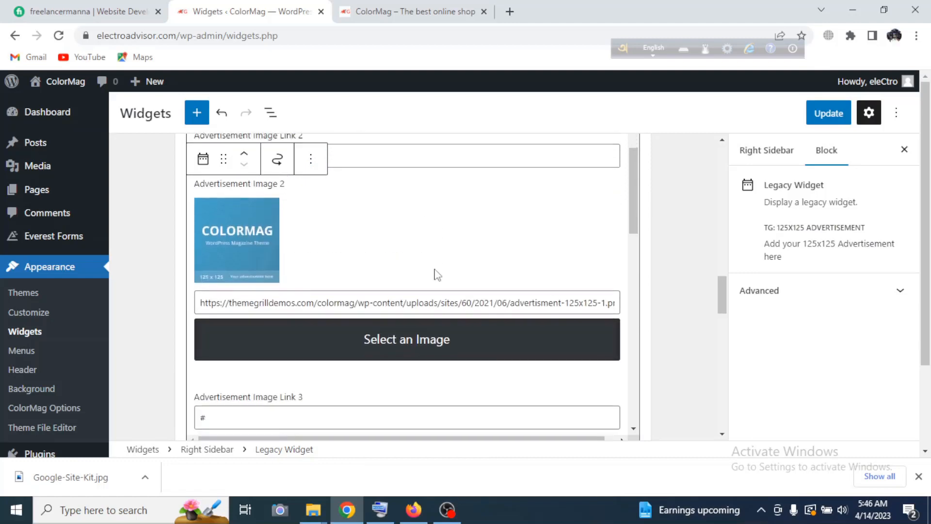
scroll(440, 282, "down", 20)
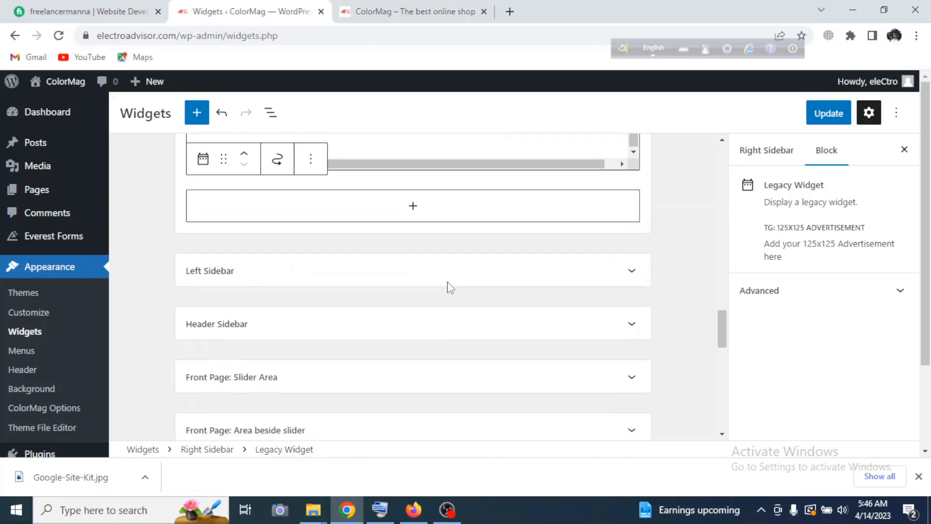
scroll(454, 294, "down", 2)
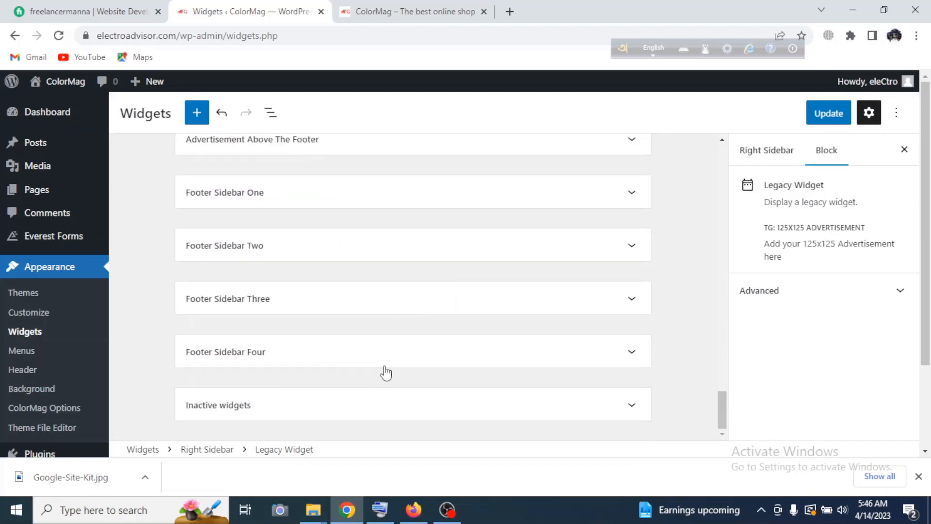
left_click(386, 12)
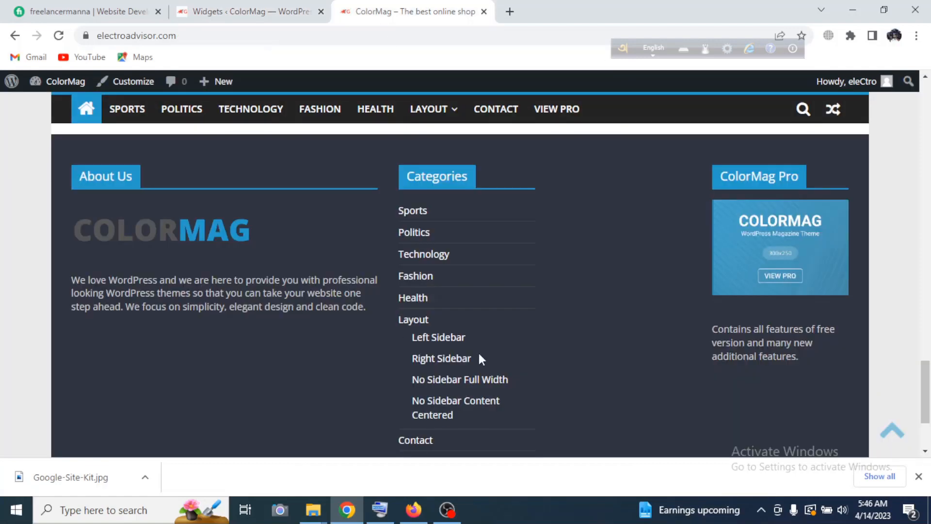
scroll(479, 353, "up", 2)
scroll(470, 351, "down", 2)
scroll(618, 301, "up", 5)
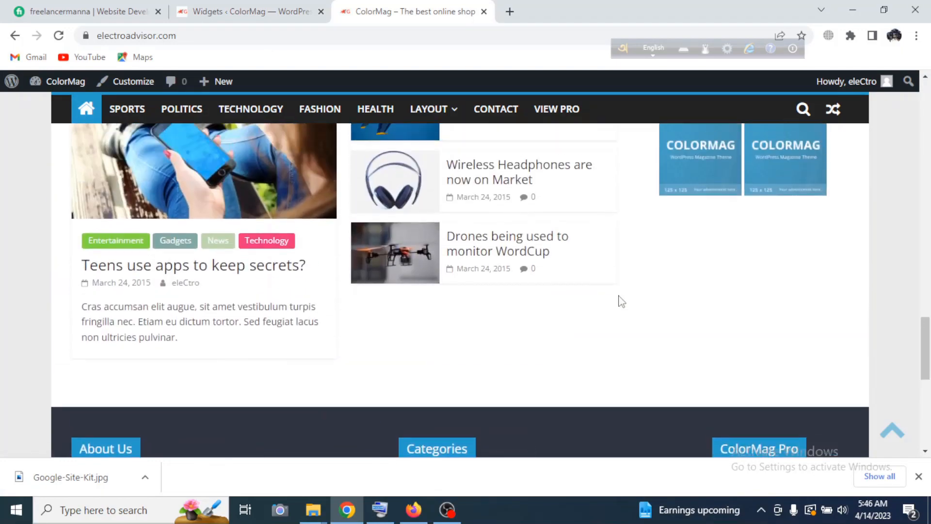
scroll(618, 301, "down", 1)
scroll(617, 304, "up", 5)
scroll(502, 336, "down", 9)
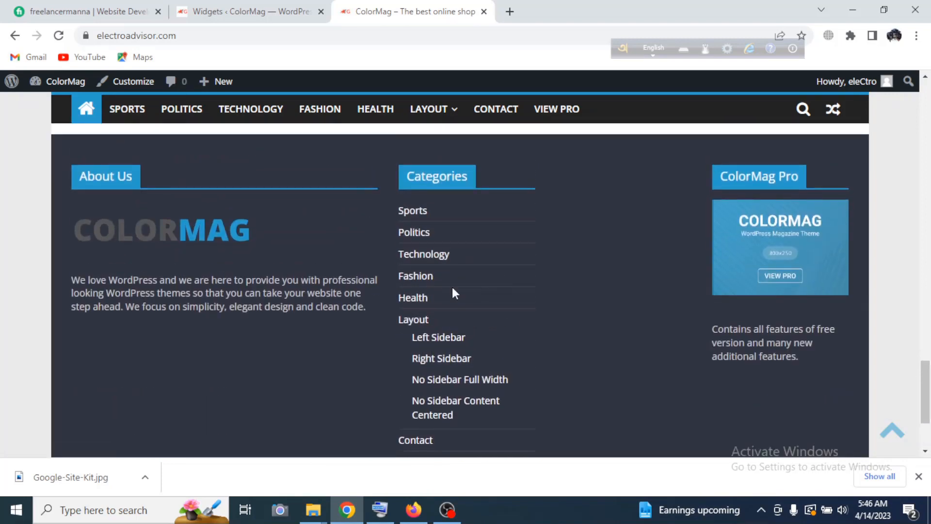
Add the WPS - Visitor Counter widget to Footer Sidebar One, searching the blocks for "visito", and save the widgets.
left_click(240, 11)
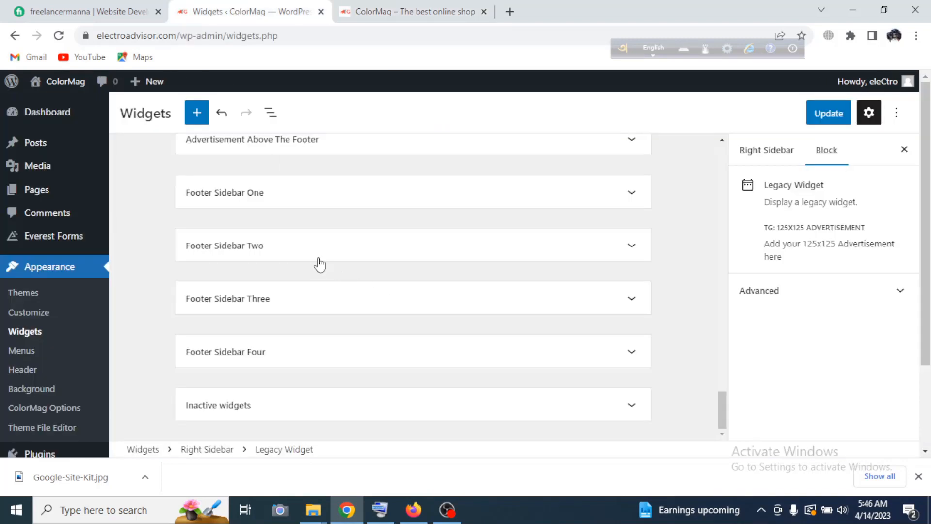
left_click(639, 198)
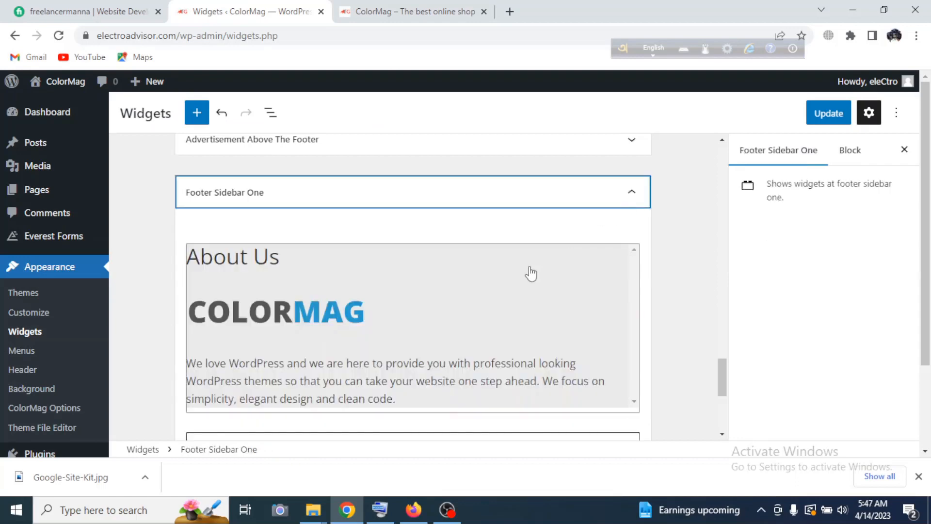
scroll(531, 274, "down", 5)
left_click(413, 180)
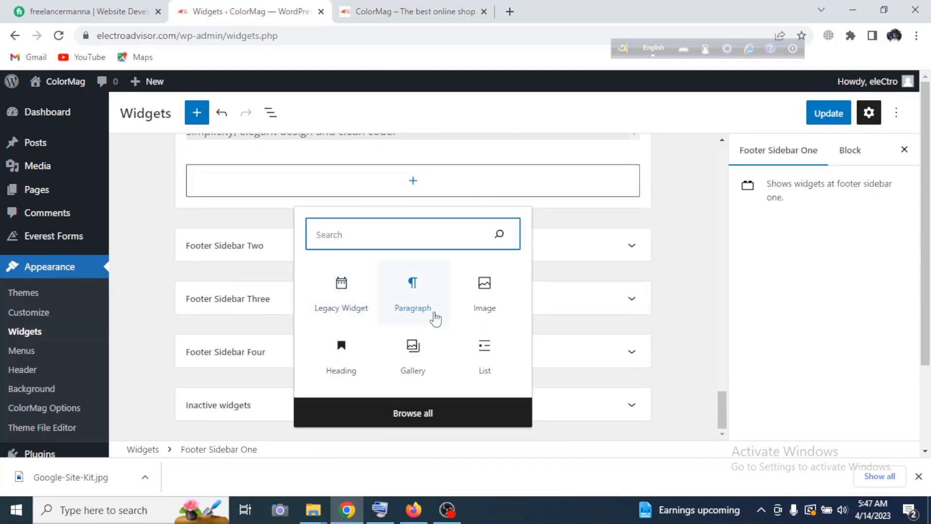
type("visito")
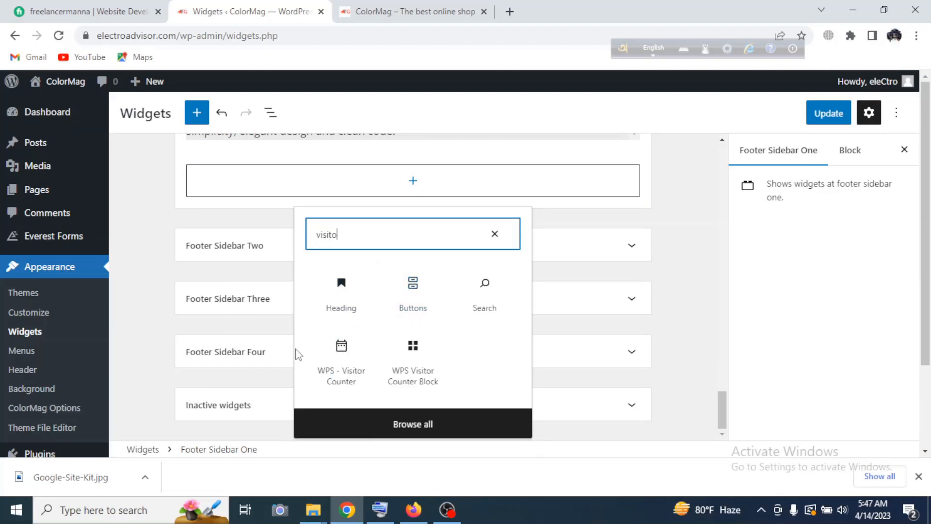
left_click(340, 361)
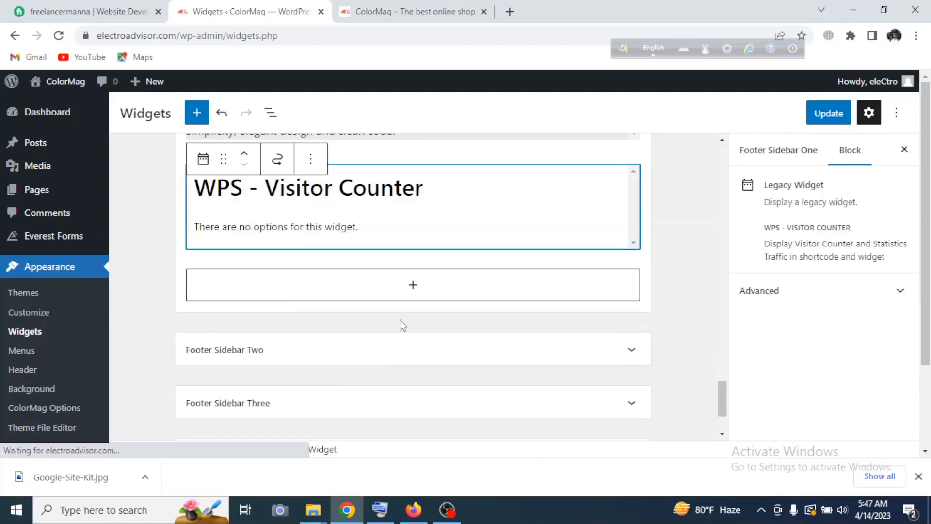
left_click(828, 113)
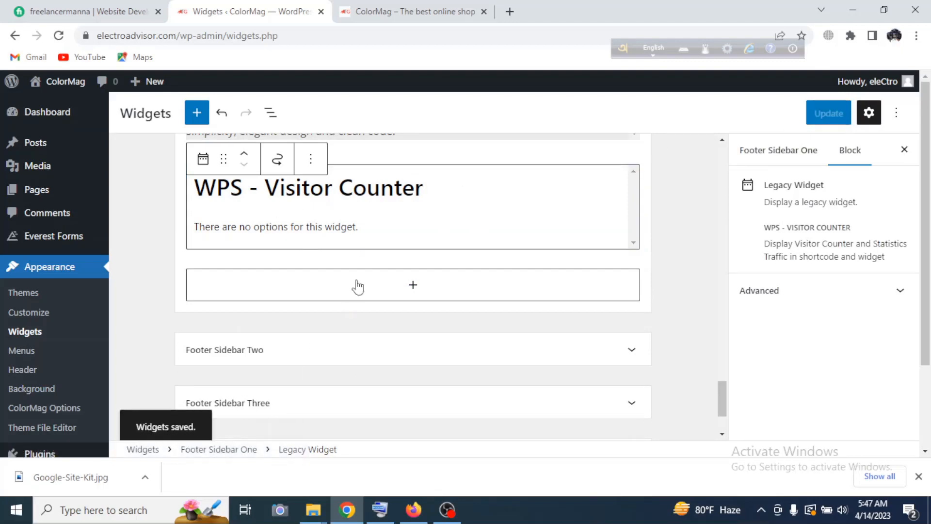
Reload the live site and examine the visitor counter and its title in the footer.
left_click(420, 13)
key("F5")
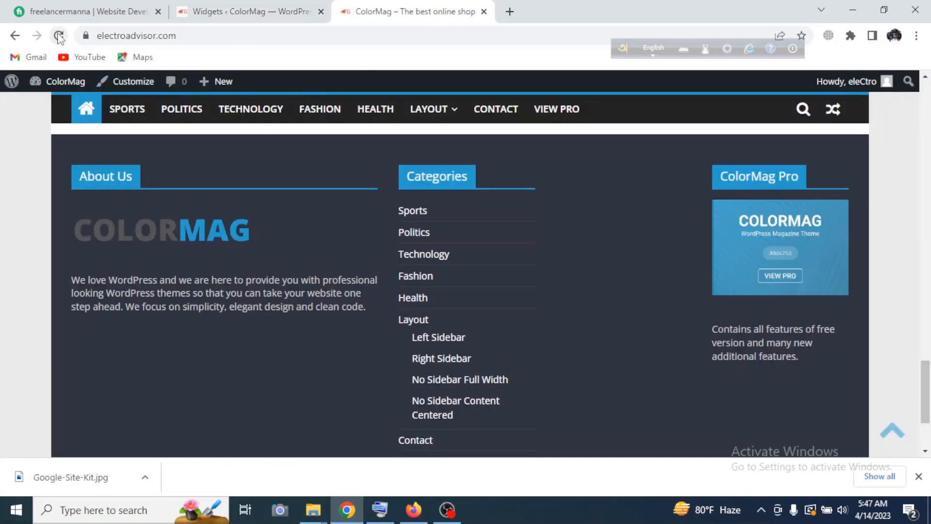
scroll(576, 262, "down", 3)
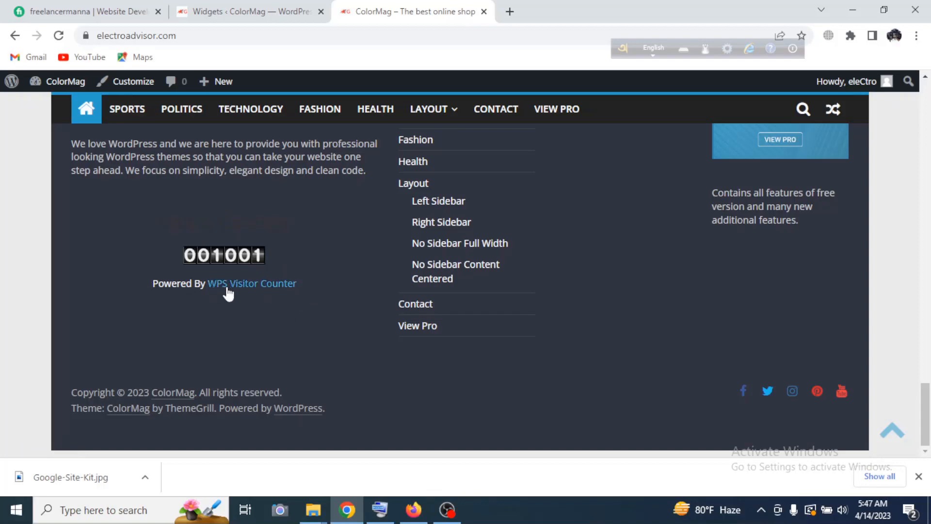
left_click_drag(231, 224, 311, 222)
left_click(273, 241)
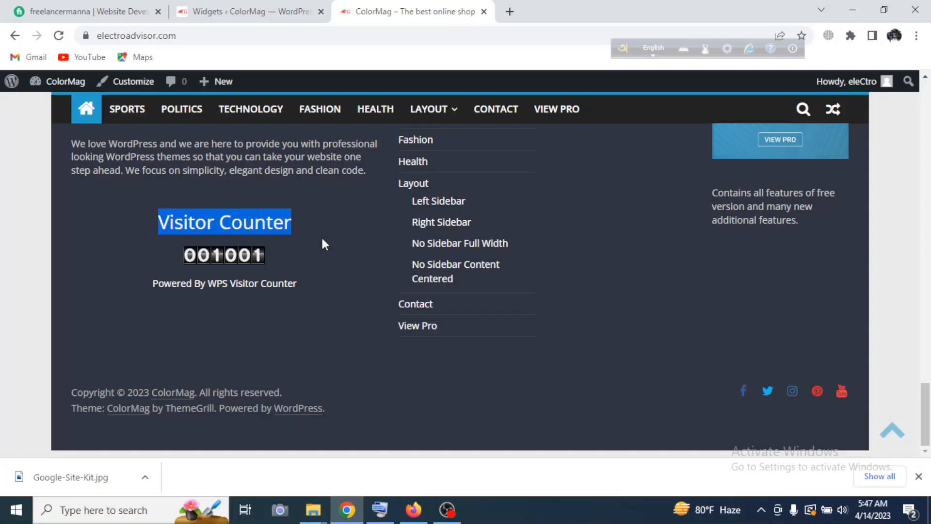
left_click(303, 254)
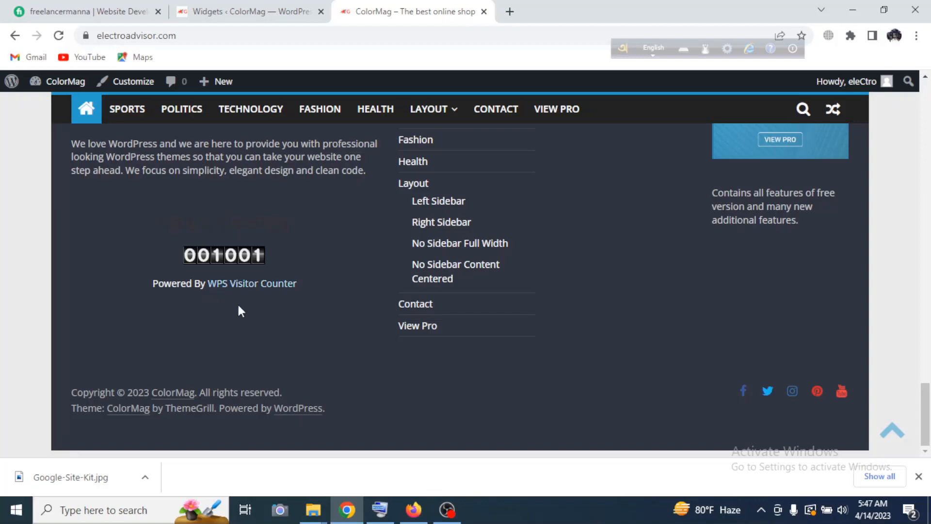
Open the WPS Visitor Counter plugin's settings page in the site's admin area.
left_click(228, 10)
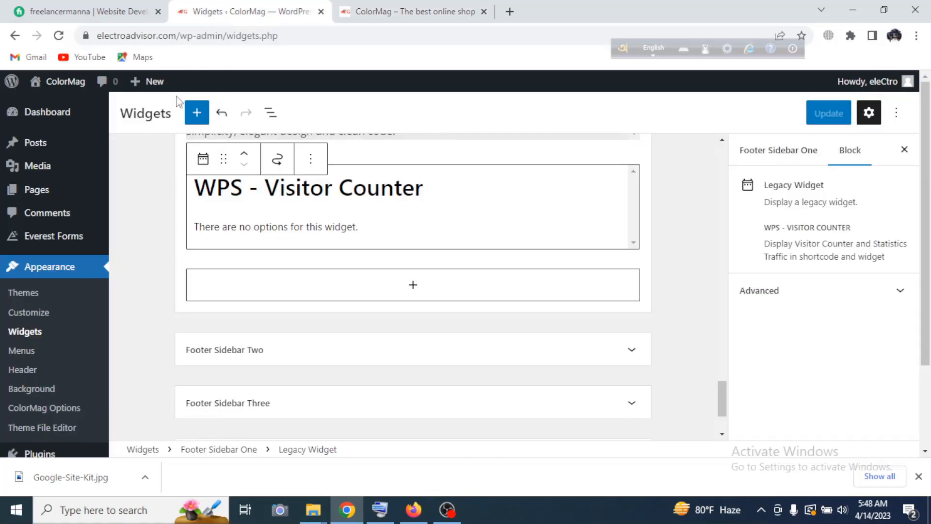
scroll(42, 322, "down", 2)
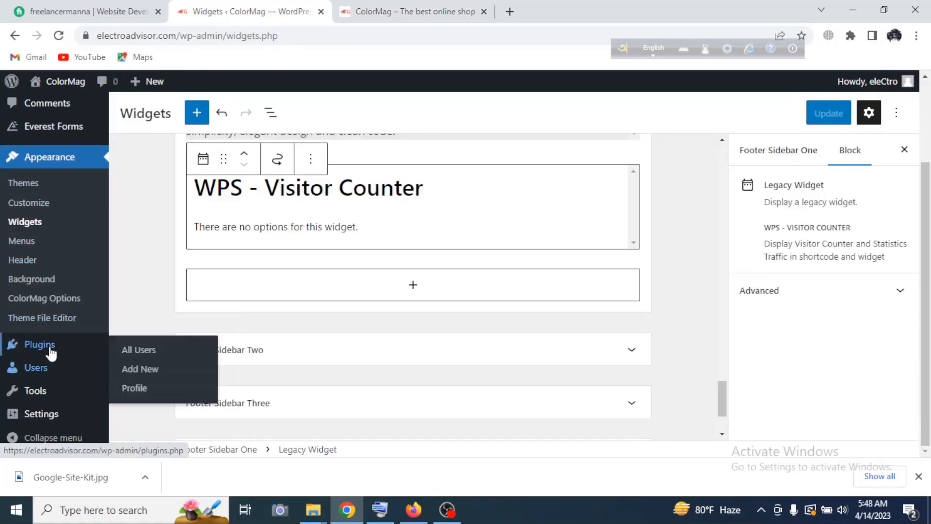
mouse_move(58, 417)
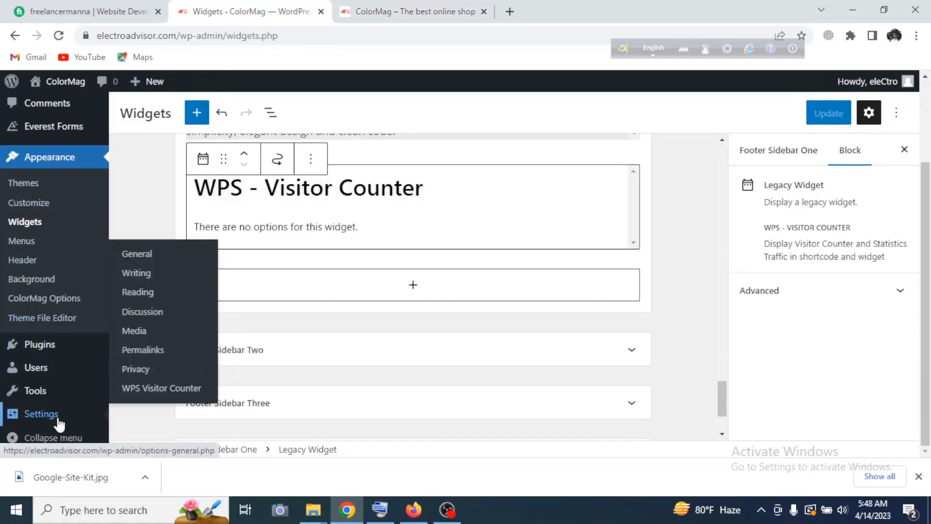
left_click(147, 390)
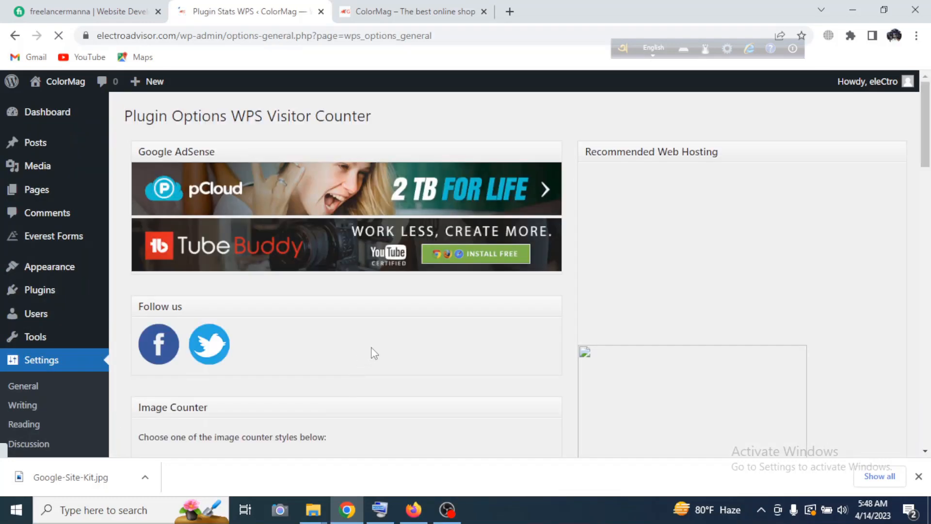
Set the visitor counter's font color to black and save the plugin options.
scroll(469, 289, "down", 10)
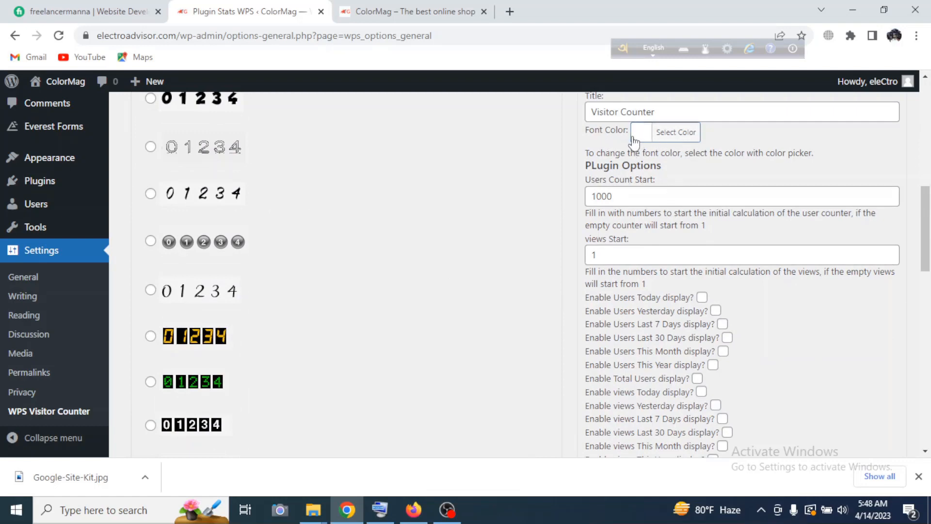
left_click(663, 140)
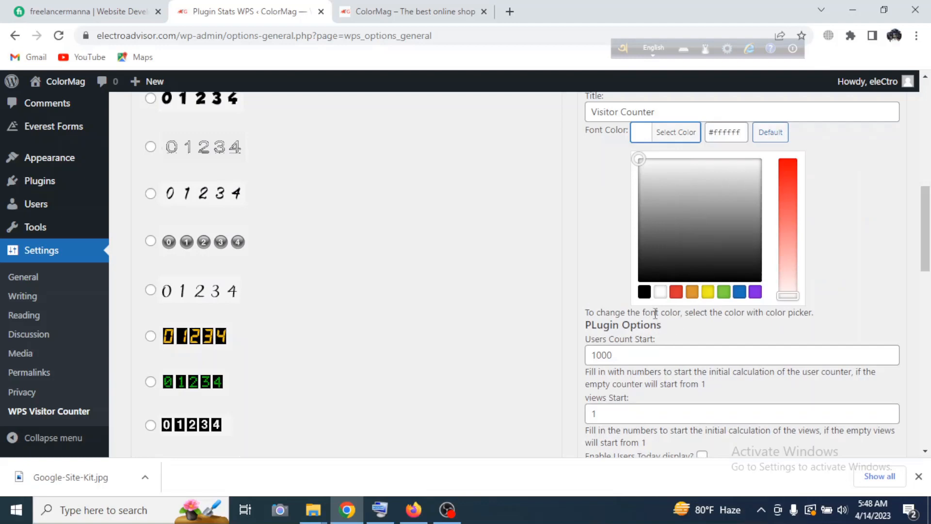
left_click(644, 293)
scroll(571, 323, "down", 10)
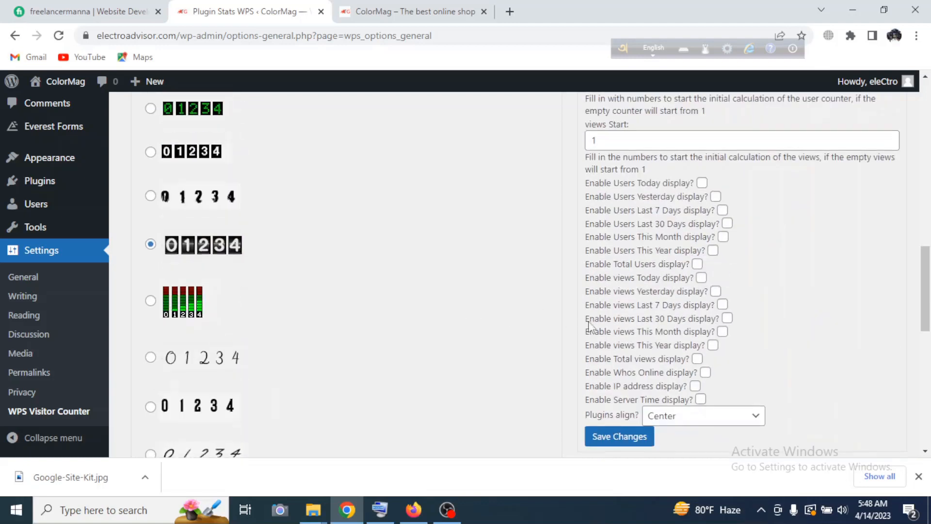
scroll(645, 263, "up", 3)
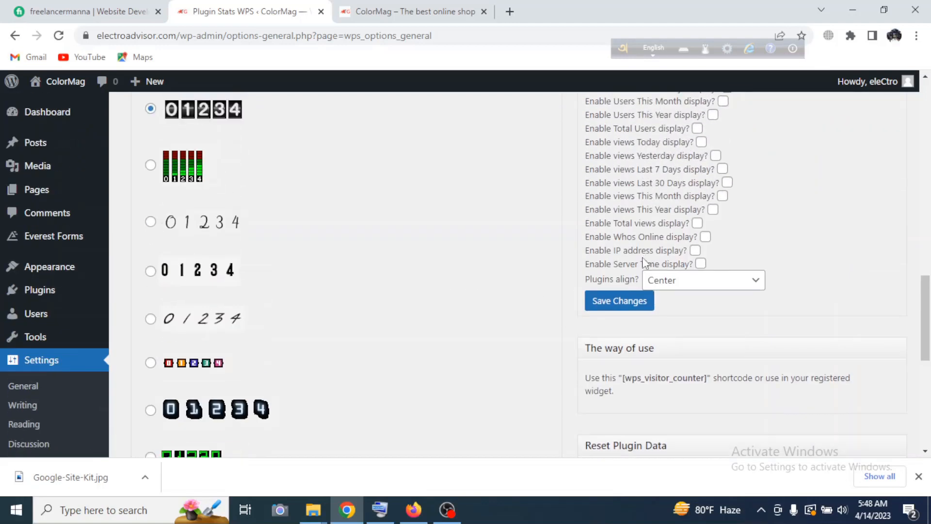
left_click(619, 301)
Turn off the "Show powered by WPS Visitor Counter" option and save the changes.
scroll(488, 315, "down", 15)
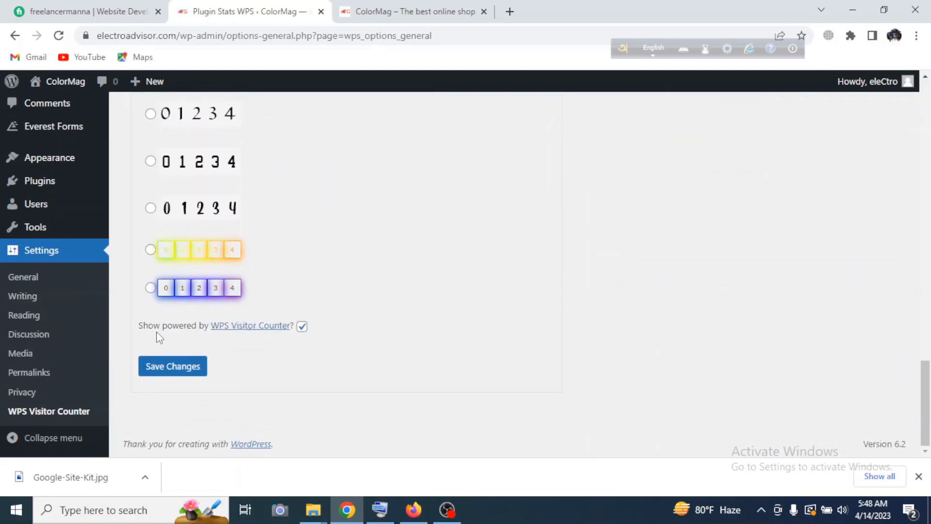
left_click(303, 326)
left_click(170, 368)
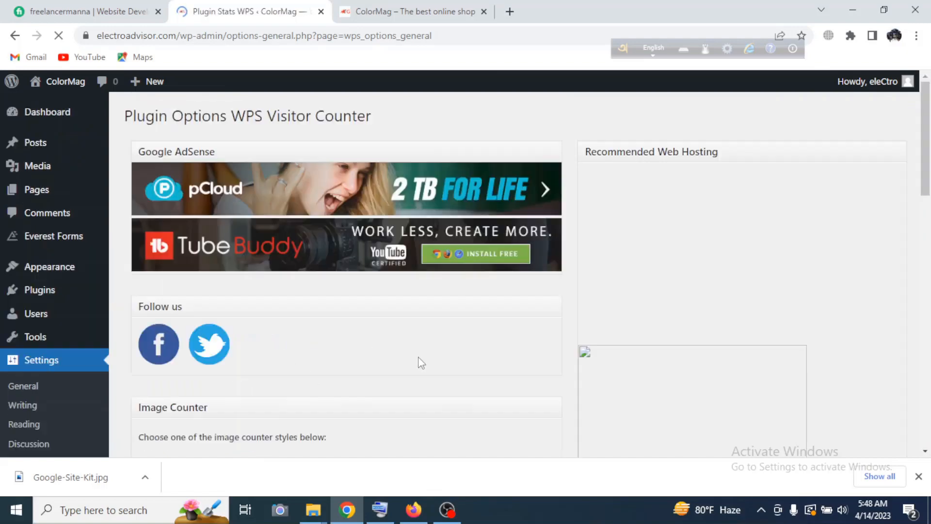
Reload the live site and check the footer counter's title and the area where the powered-by line was.
left_click(405, 11)
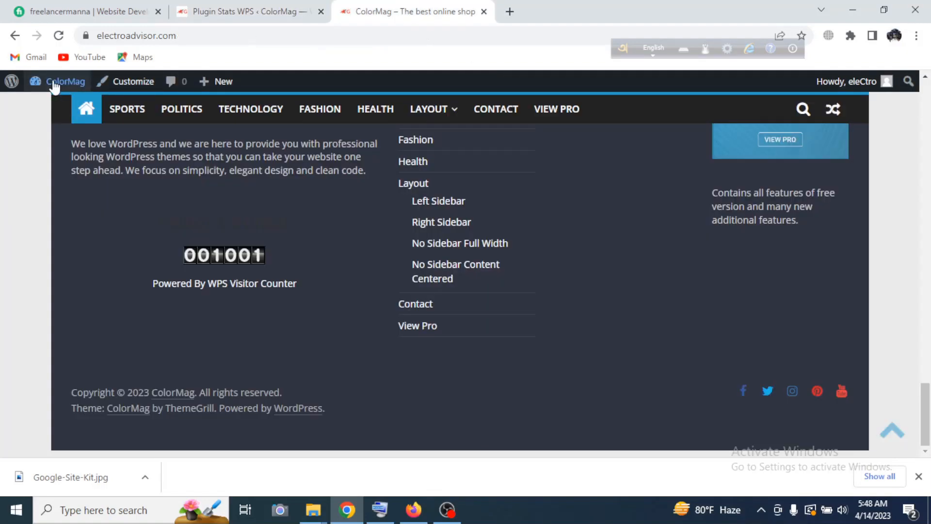
left_click(58, 35)
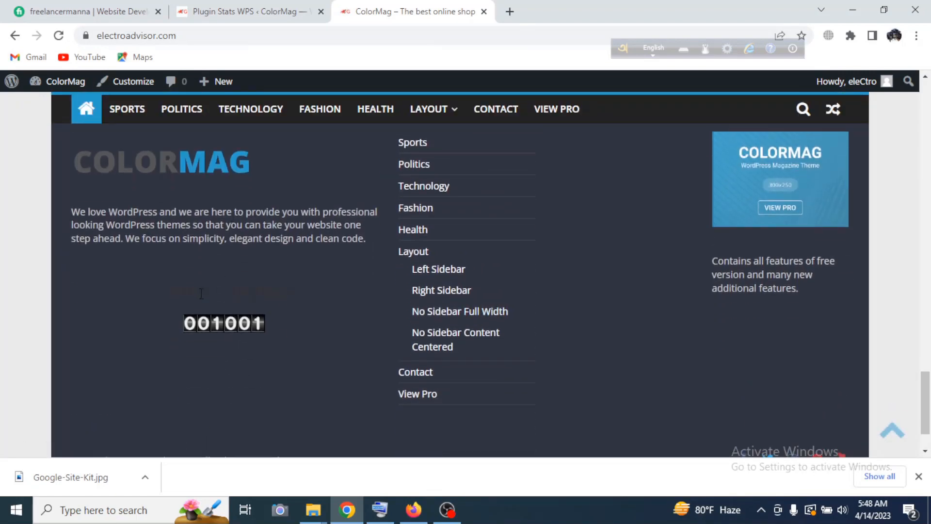
left_click_drag(189, 291, 332, 305)
left_click_drag(283, 285, 145, 283)
left_click(233, 286)
left_click_drag(215, 344, 221, 359)
left_click(316, 311)
Set the visitor counter's font color to white (#ffffff) and save the plugin options.
left_click(286, 11)
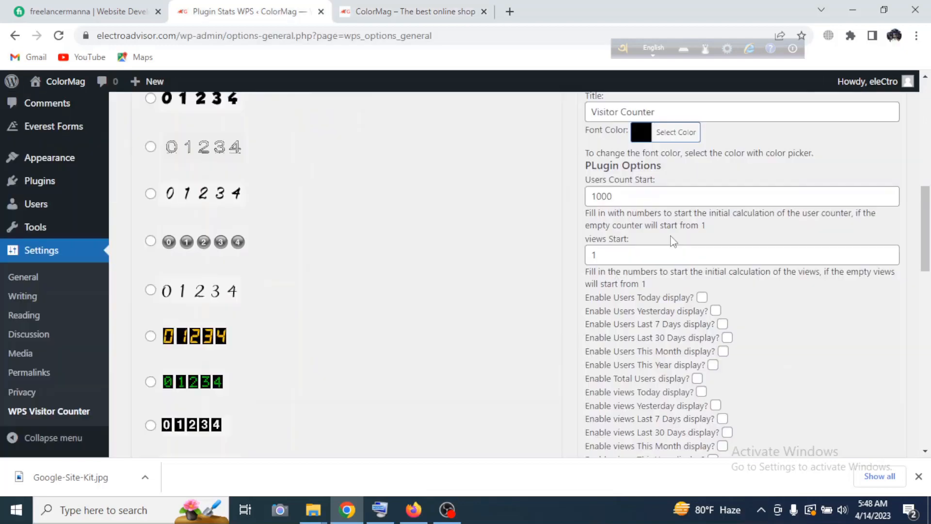
left_click(671, 136)
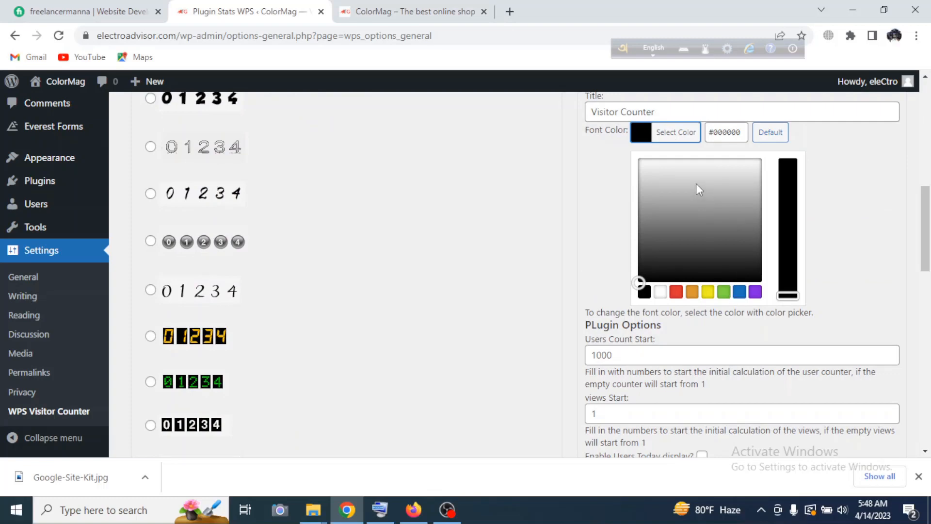
left_click_drag(661, 175, 635, 153)
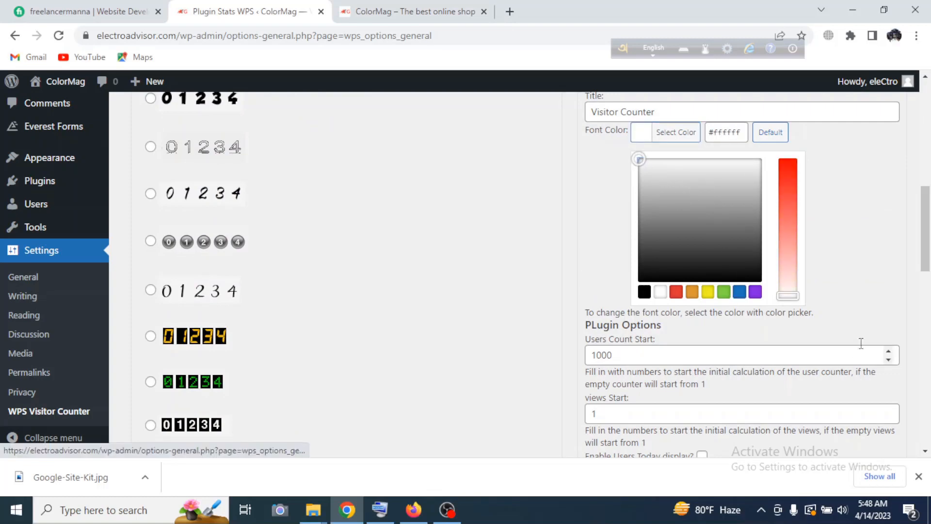
scroll(857, 230, "down", 10)
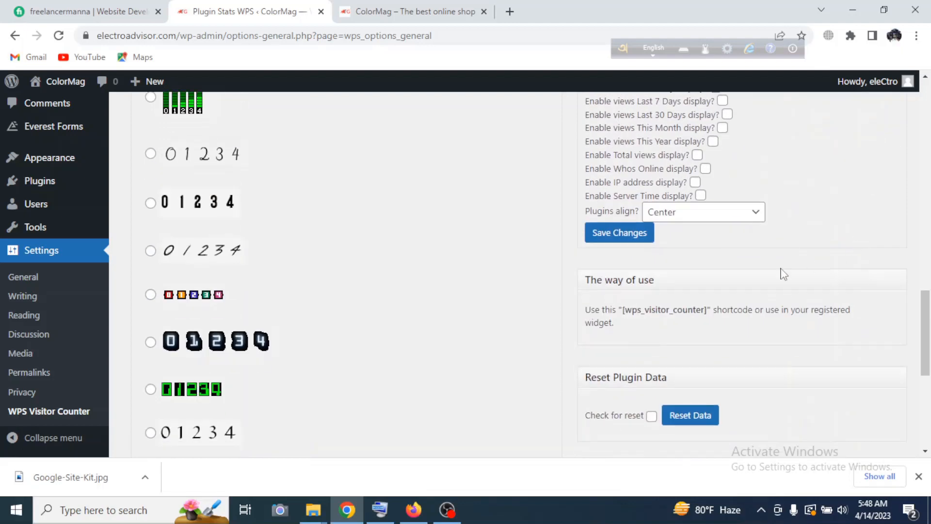
left_click(604, 235)
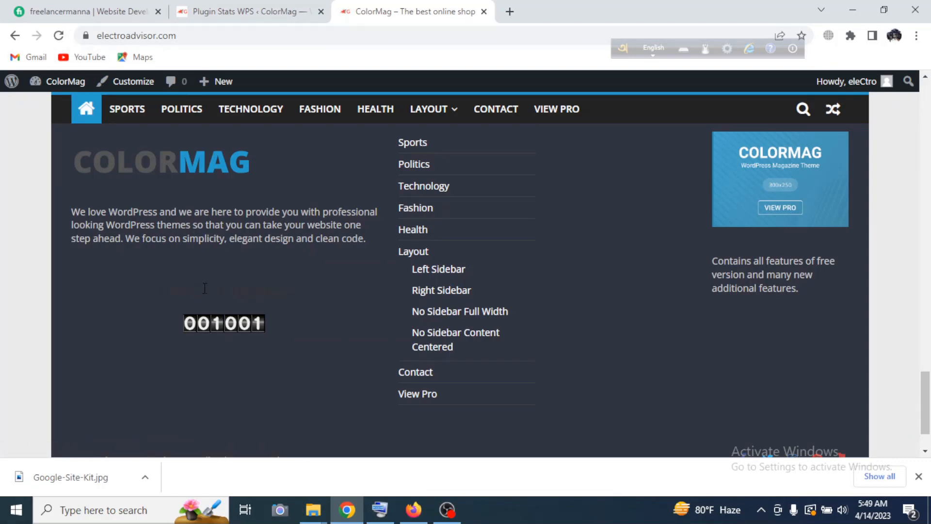
Copy the live site's address, switch to Firefox, and open electroadvisor.com in a new tab at the footer visitor counter.
key("ctrl+l")
key("ctrl+c")
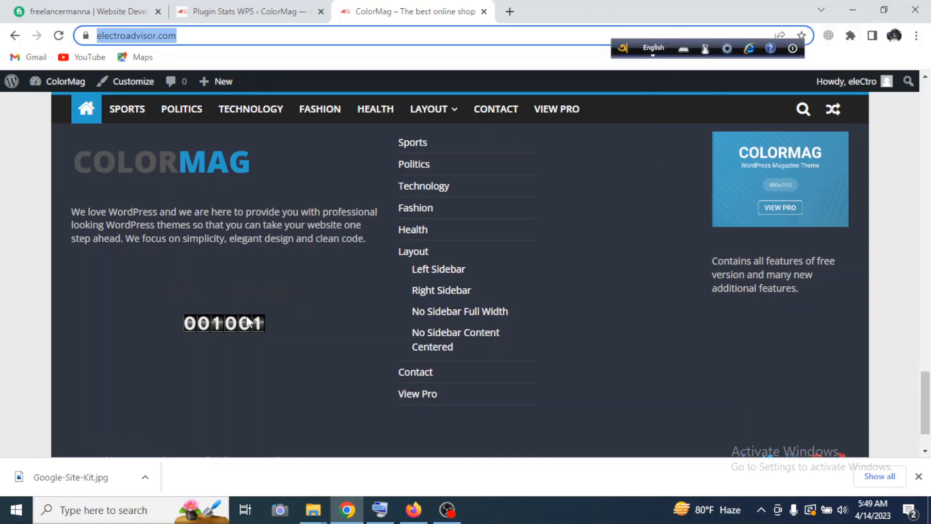
left_click(414, 509)
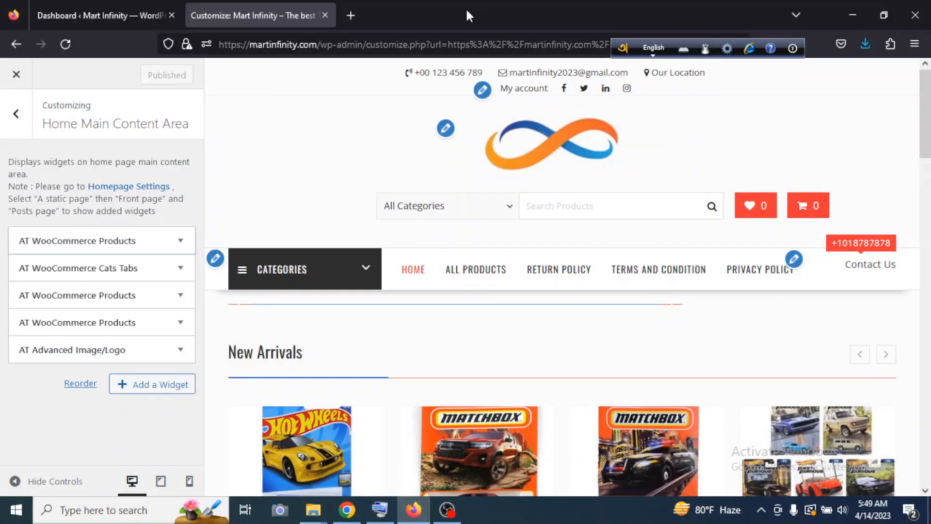
left_click(351, 15)
left_click(359, 54)
key("ctrl+v")
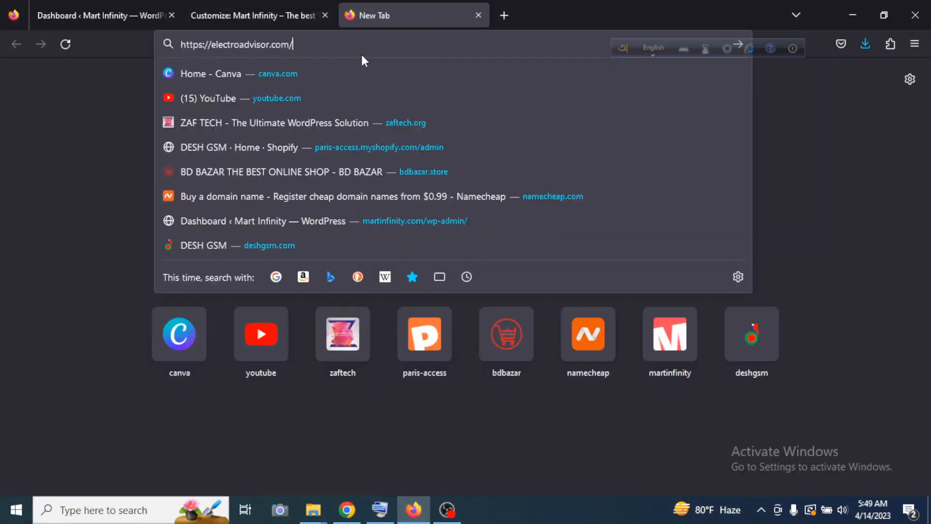
key("Return")
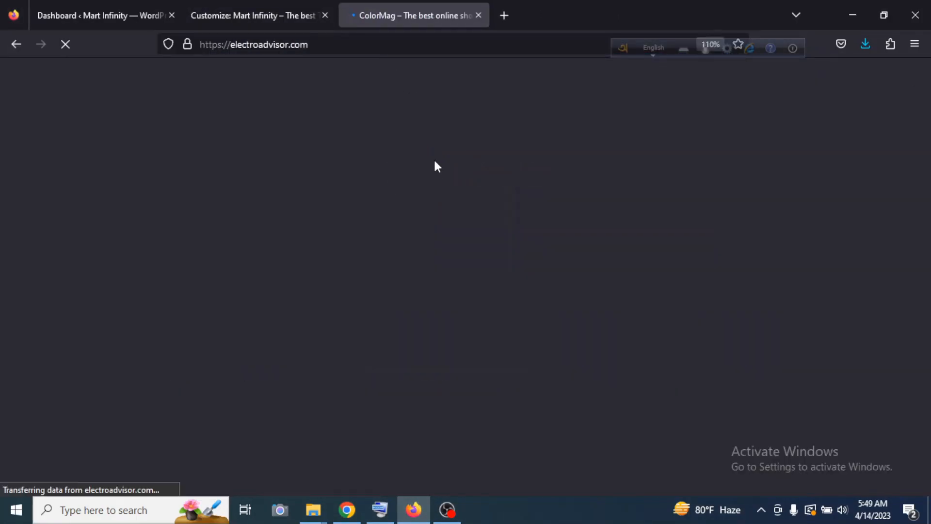
scroll(544, 242, "down", 5)
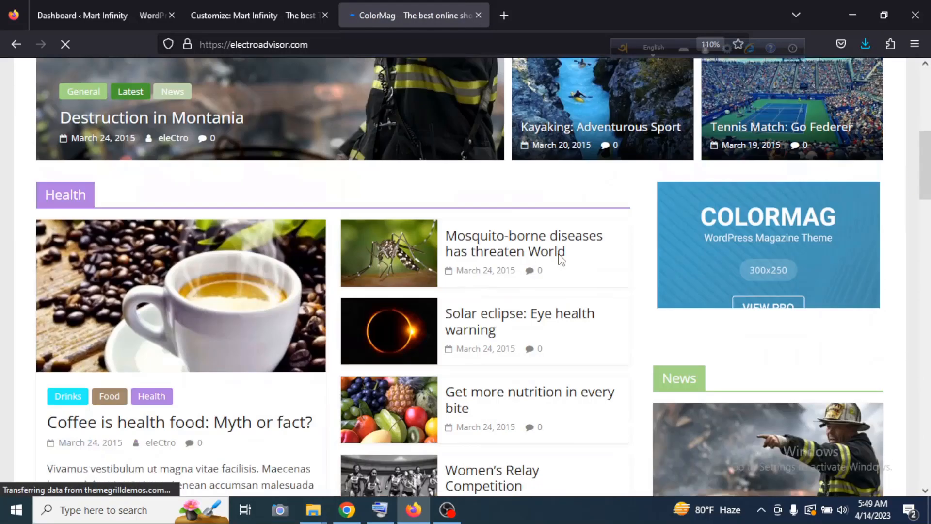
scroll(562, 259, "down", 15)
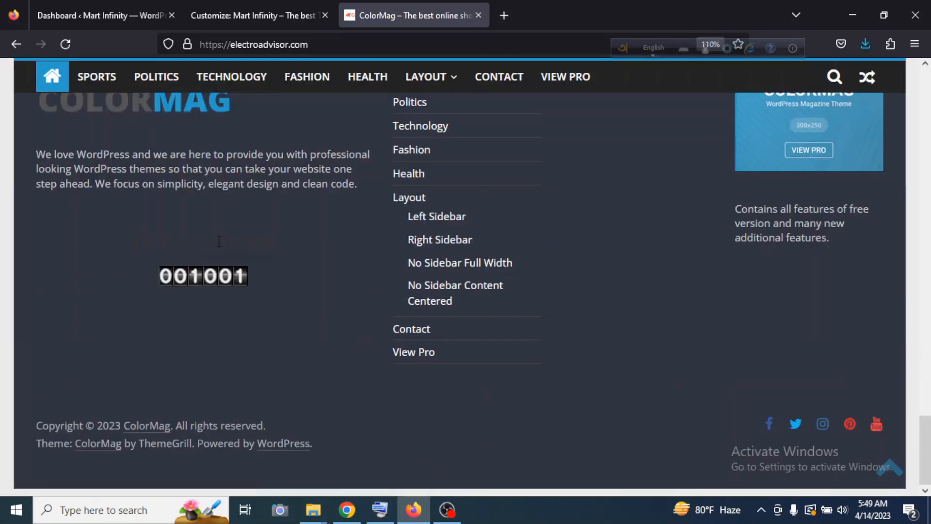
Inspect the dark Visitor Counter heading above the footer counter in the page's HTML and CSS.
left_click_drag(249, 242, 170, 243)
left_click(170, 244)
right_click(170, 244)
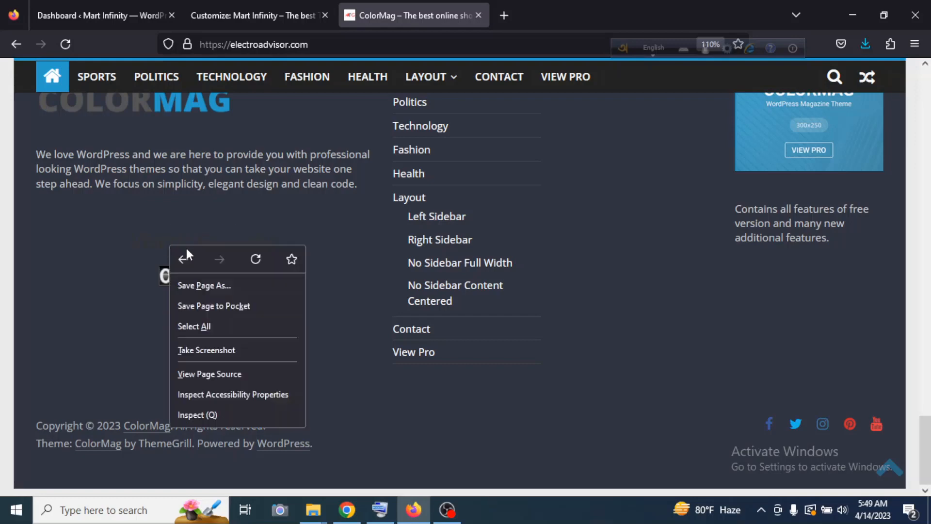
left_click(220, 415)
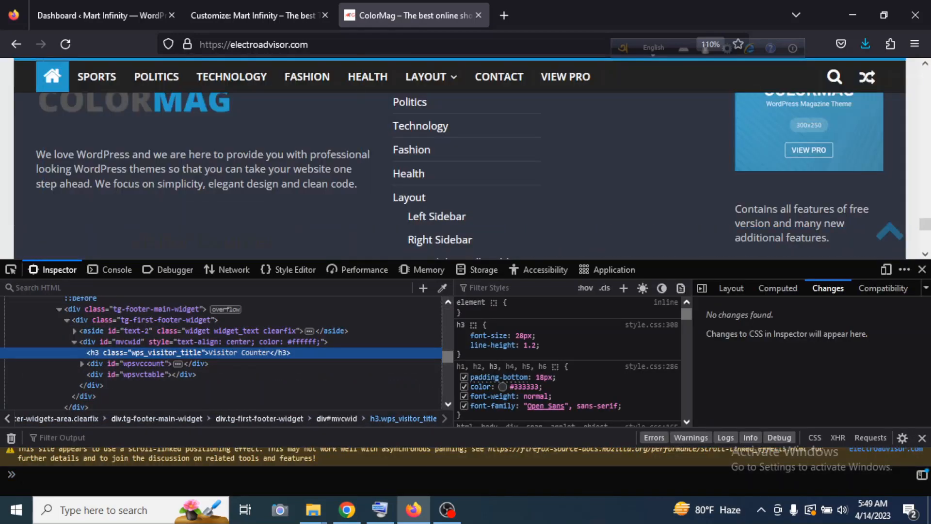
Set the inspected heading's CSS color to white (#fff) as a live test.
left_click(503, 387)
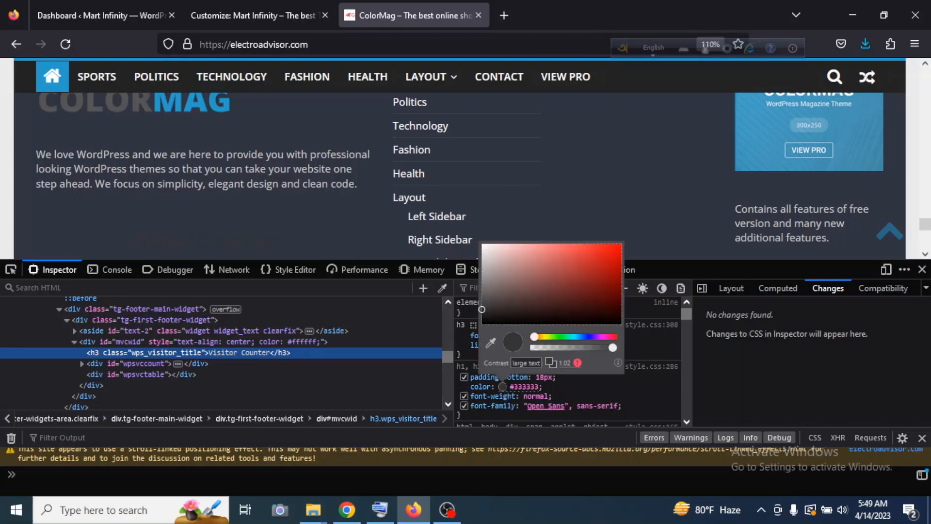
left_click_drag(524, 278, 466, 231)
left_click(466, 231)
scroll(199, 190, "down", 3)
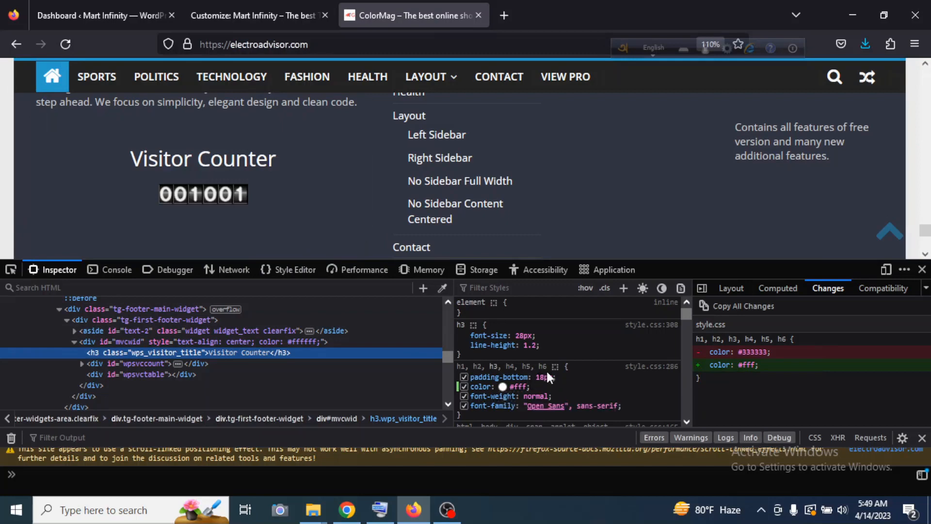
Copy the class name wps_visitor_title from the inspected h3 element and switch back to Chrome.
left_click(577, 388)
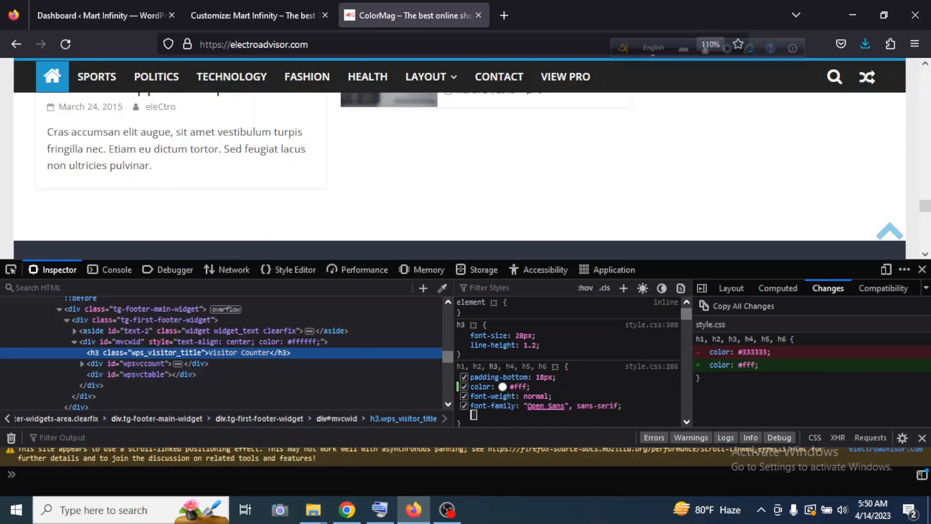
double_click(160, 350)
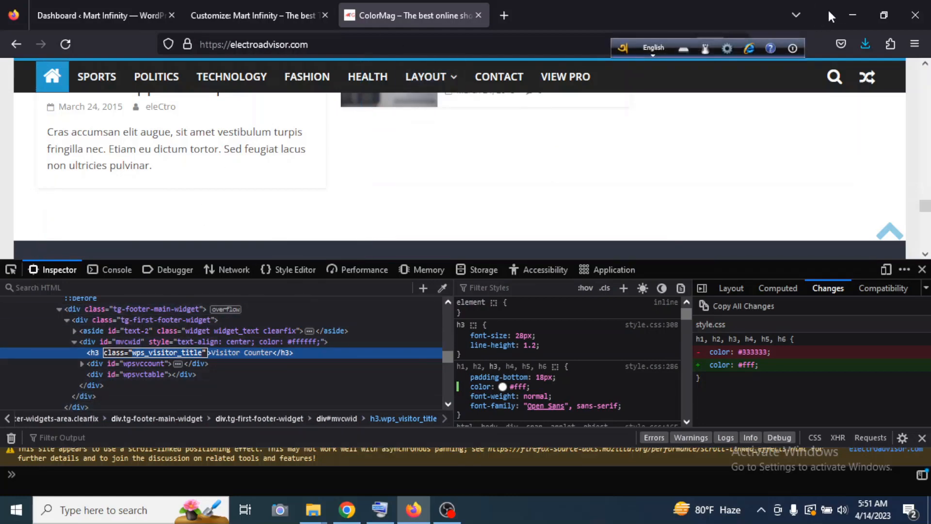
left_click(852, 15)
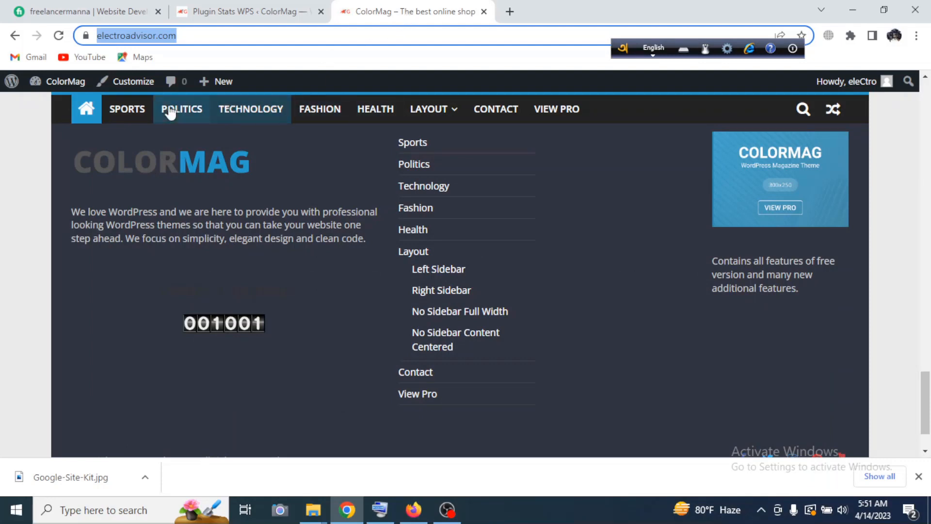
Open the Additional CSS editor in the ColorMag site customizer and dismiss its introductory help text.
left_click(127, 82)
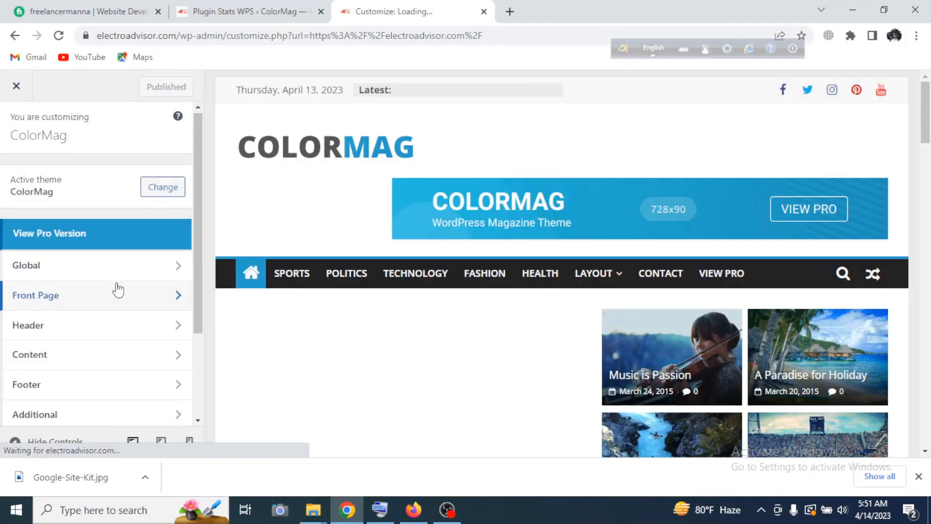
scroll(118, 291, "down", 3)
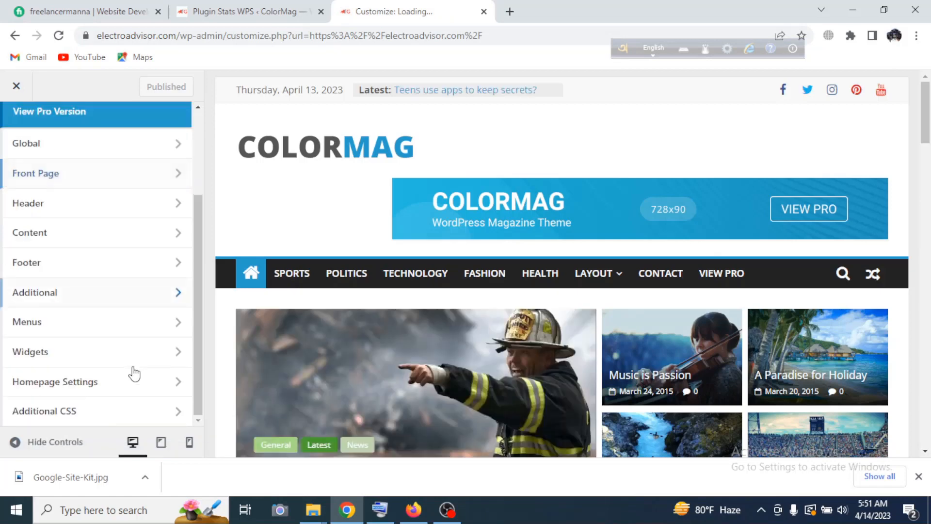
left_click(132, 411)
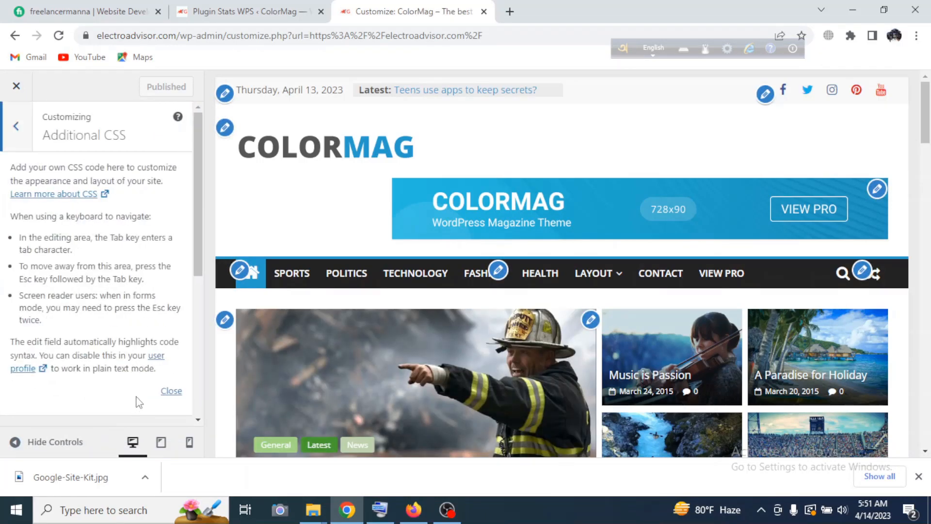
left_click(166, 392)
Start a CSS rule with the copied class as its selector, .wps_visitor_title, and an empty pair of braces.
left_click(61, 187)
type("wps_visitor_title")
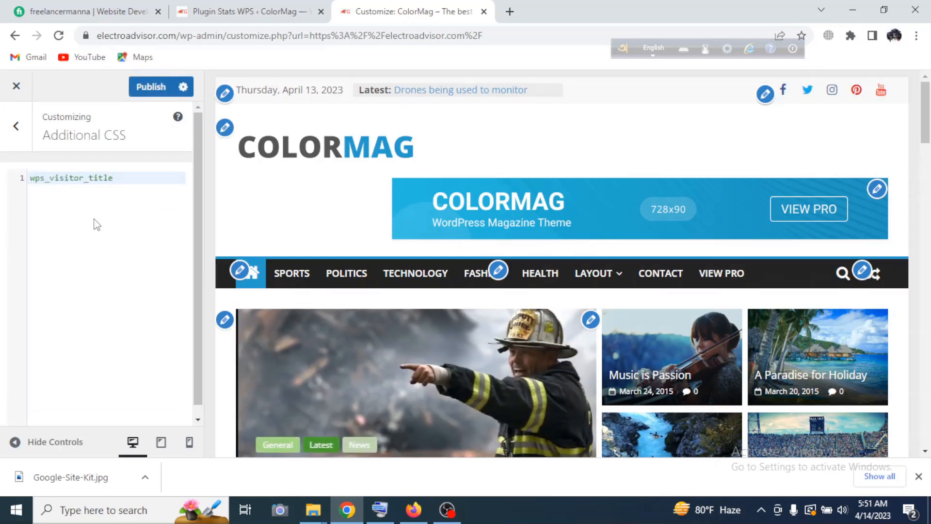
key("Home")
type(".")
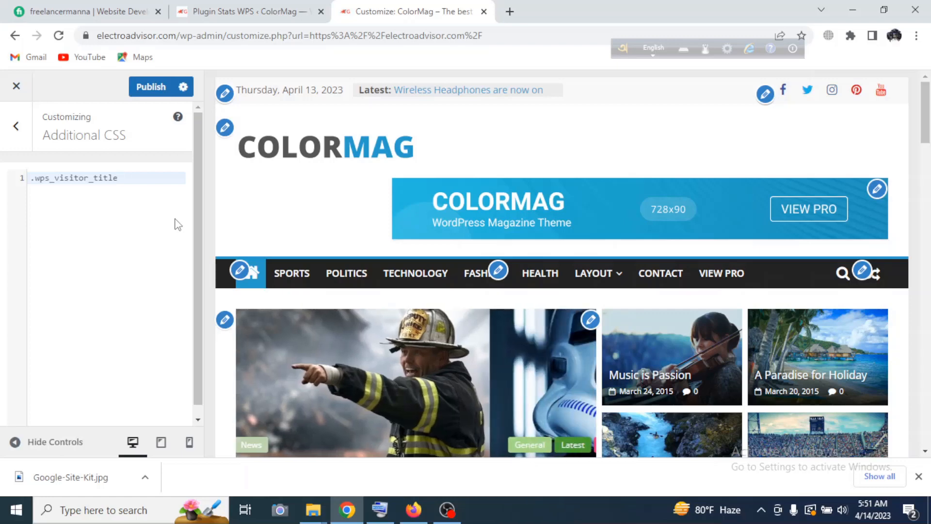
type("{")
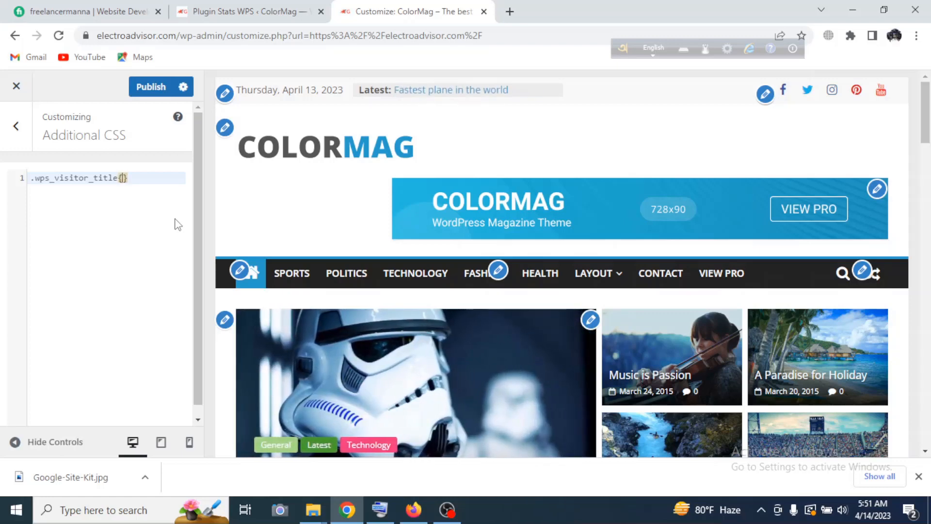
key("Return")
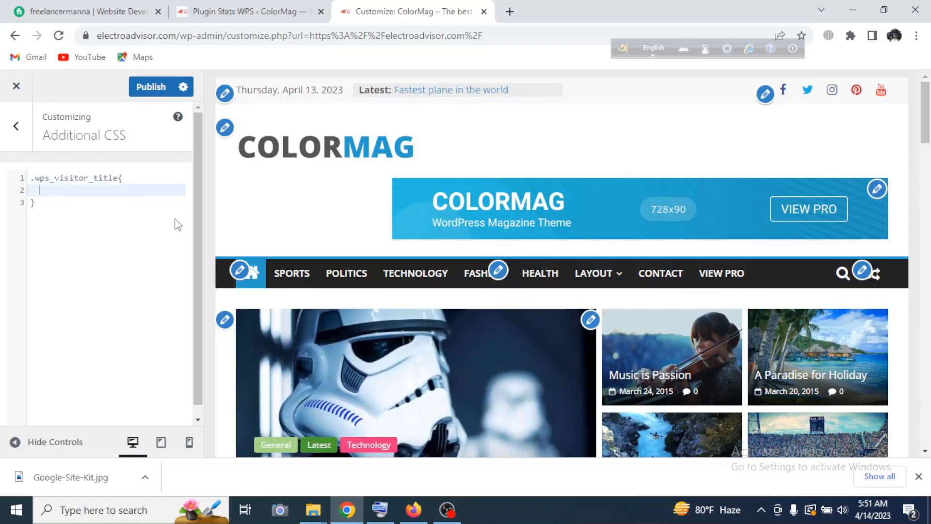
Add the declaration "color: #fff;" to the .wps_visitor_title rule with the footer counter in the preview.
scroll(543, 180, "down", 20)
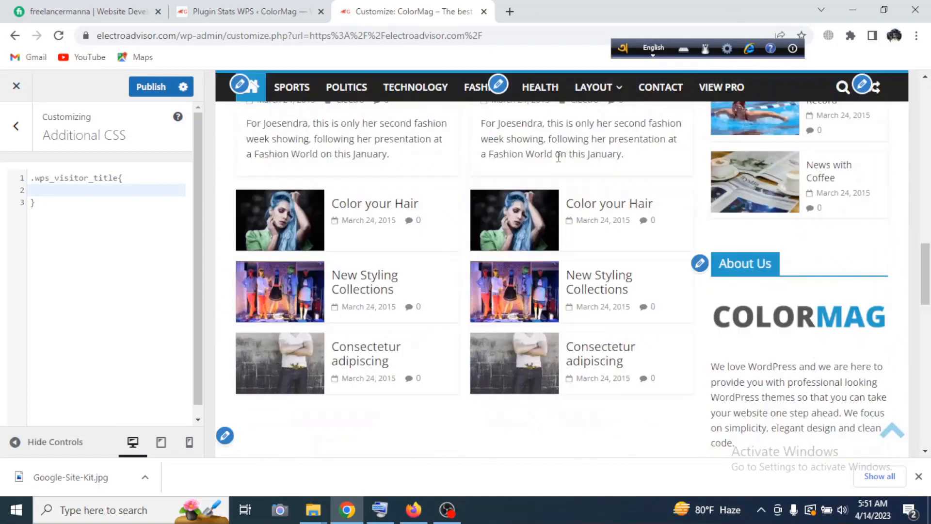
scroll(543, 179, "down", 5)
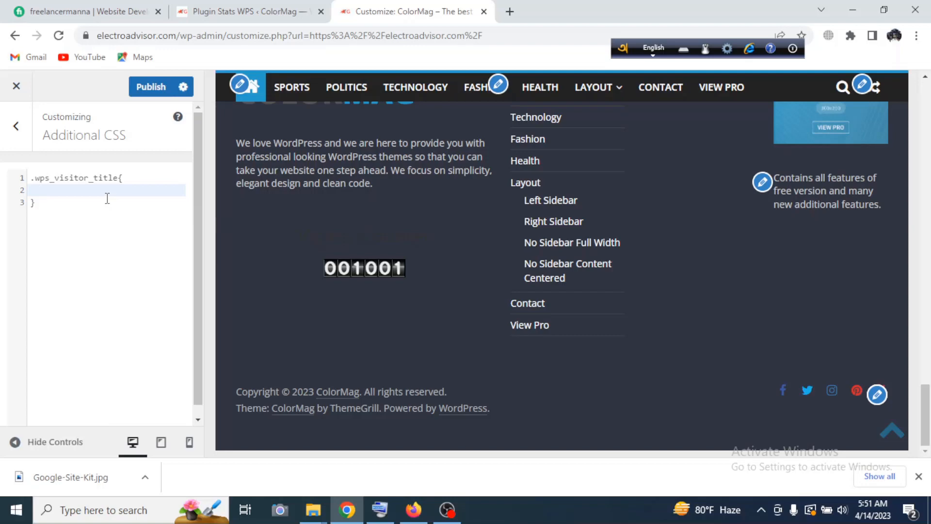
type("color")
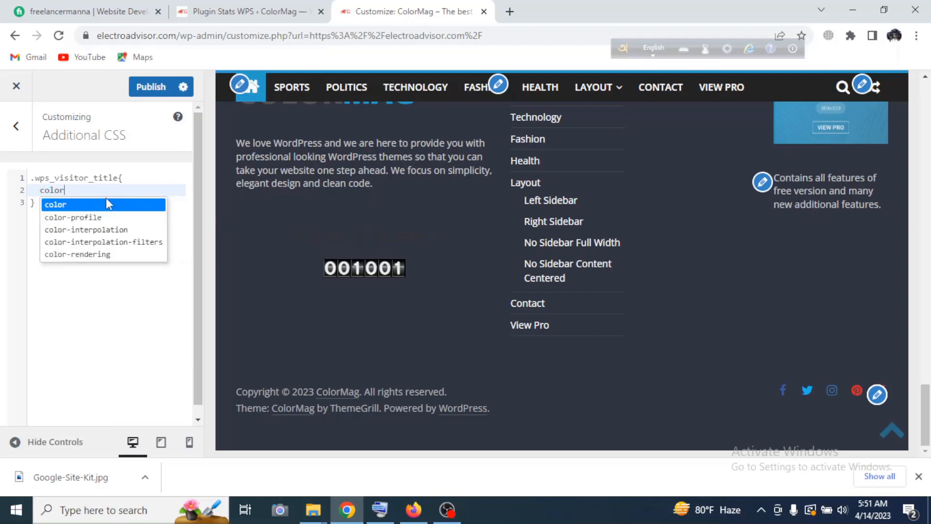
type(":")
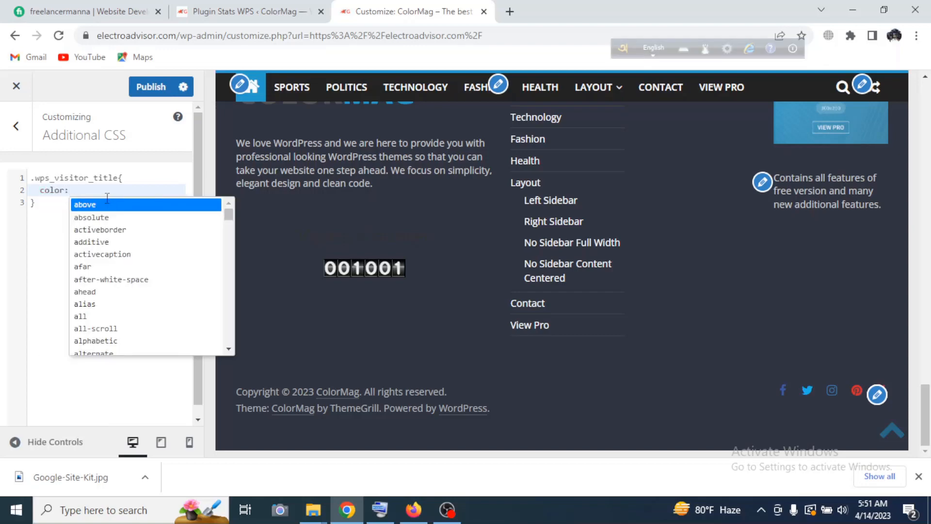
type(" #fff")
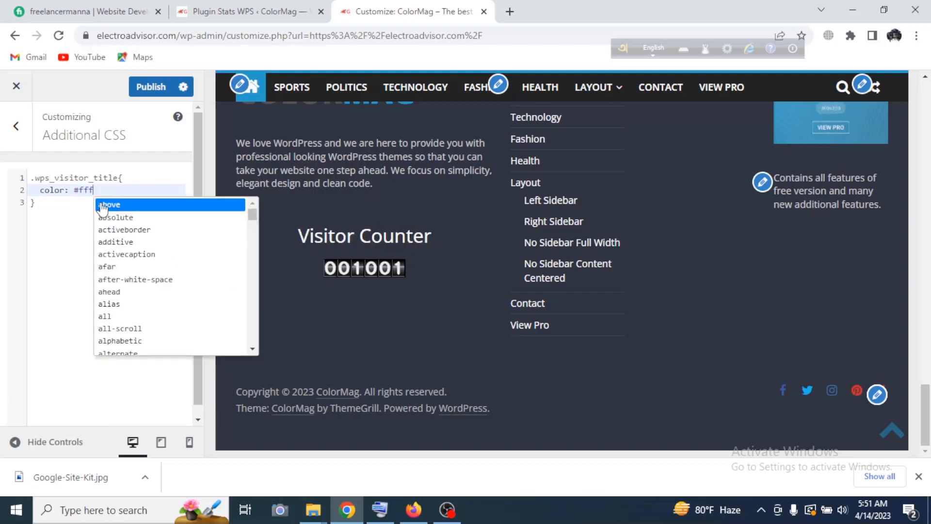
type(";")
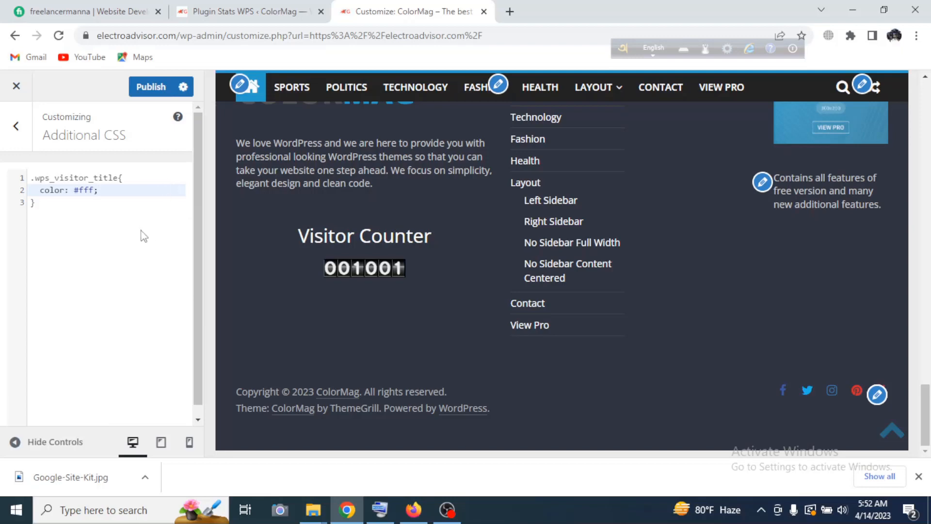
Add the declaration "font-size: 16px;" on a new line of the .wps_visitor_title rule.
key("Return")
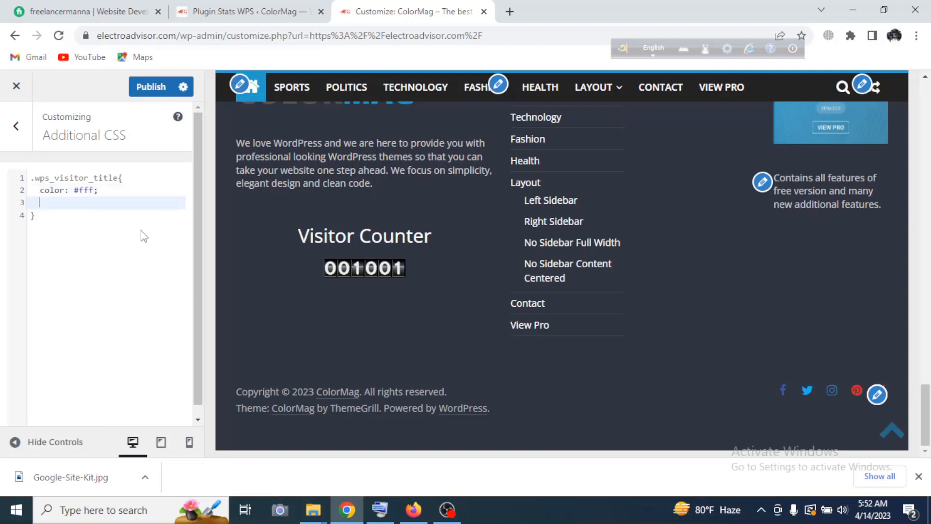
type("font")
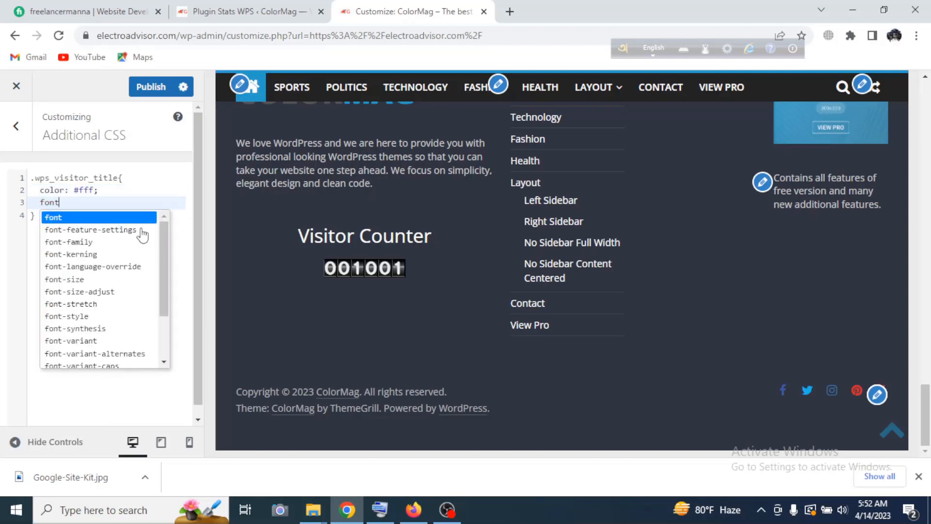
left_click(89, 278)
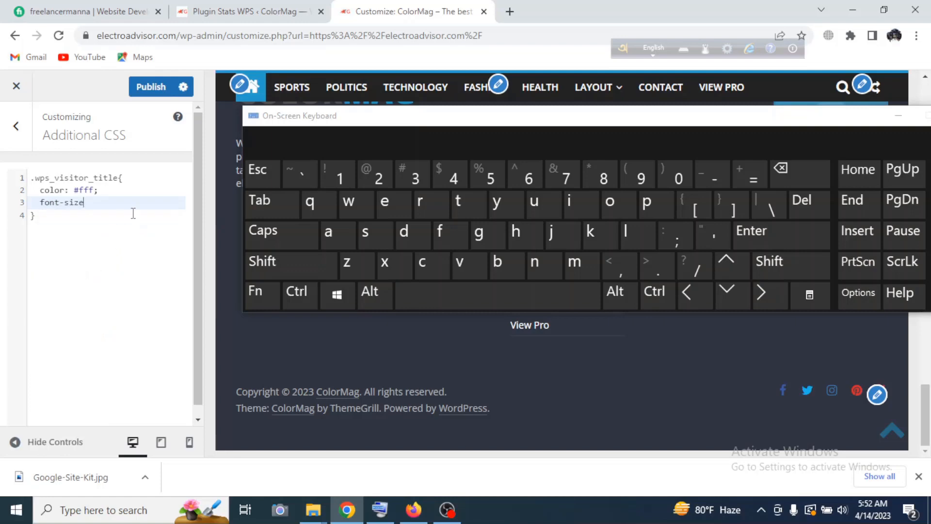
type(":")
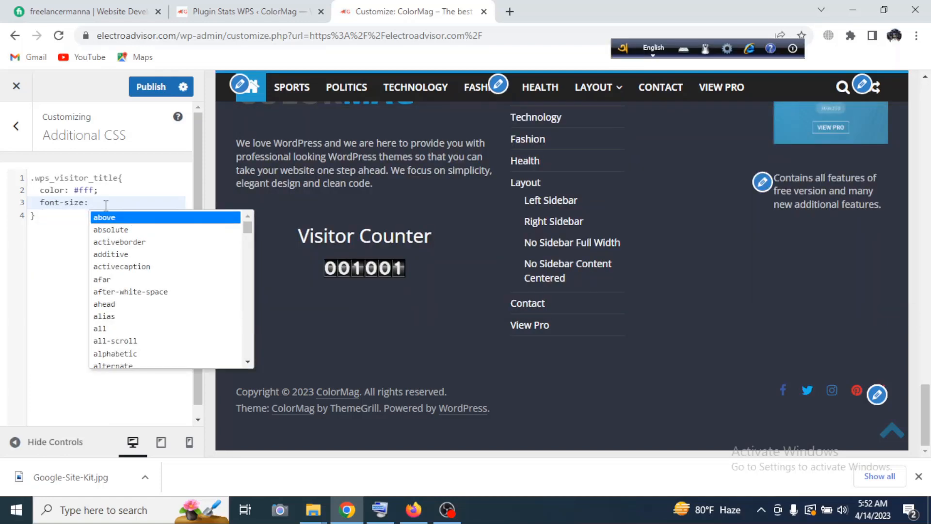
type(" 1")
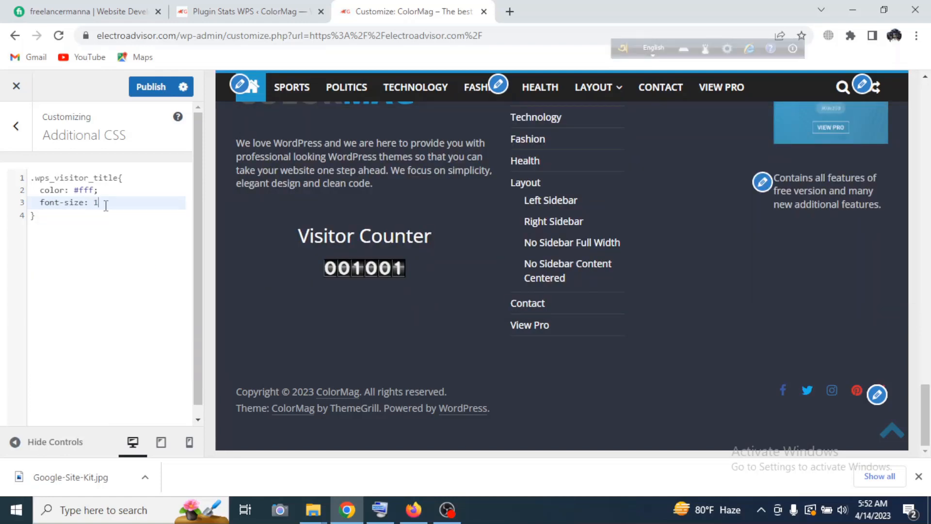
type("6px")
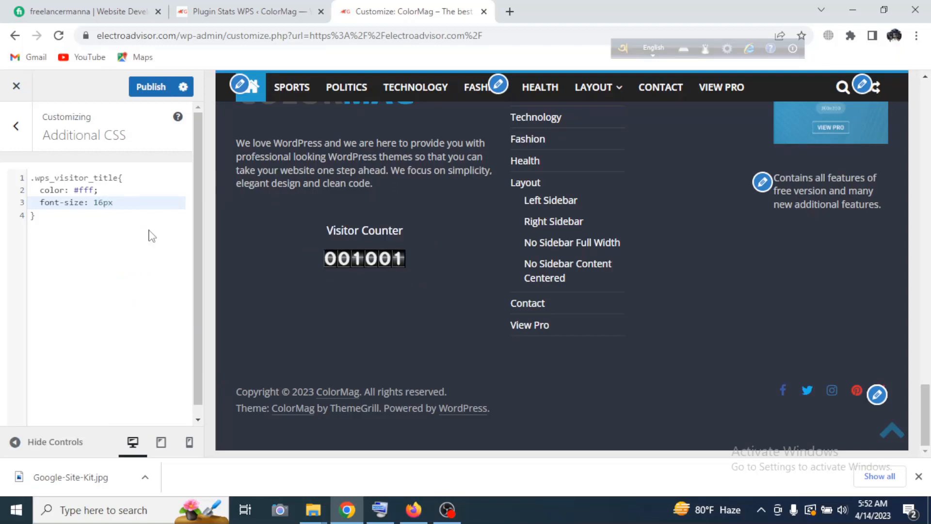
type(";")
Change the font-size in the .wps_visitor_title rule to 18px.
left_click(97, 203)
key("Delete")
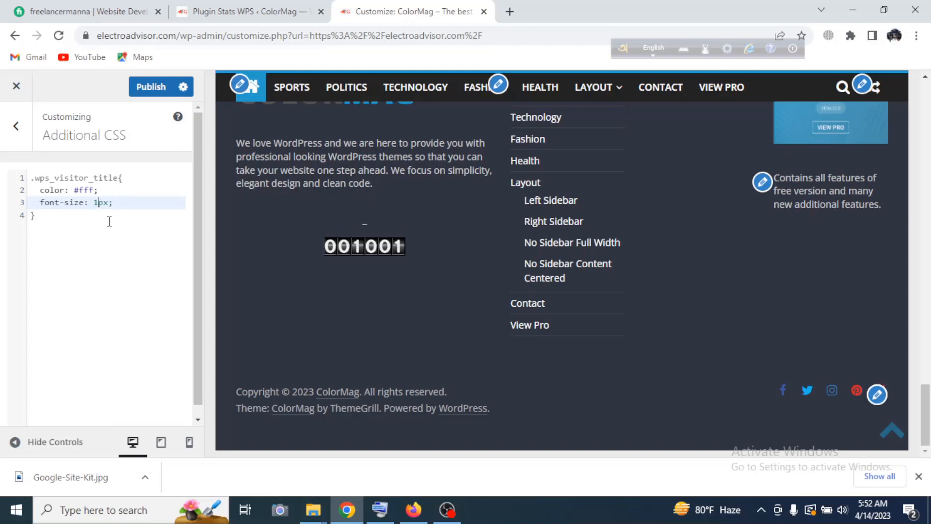
type("8")
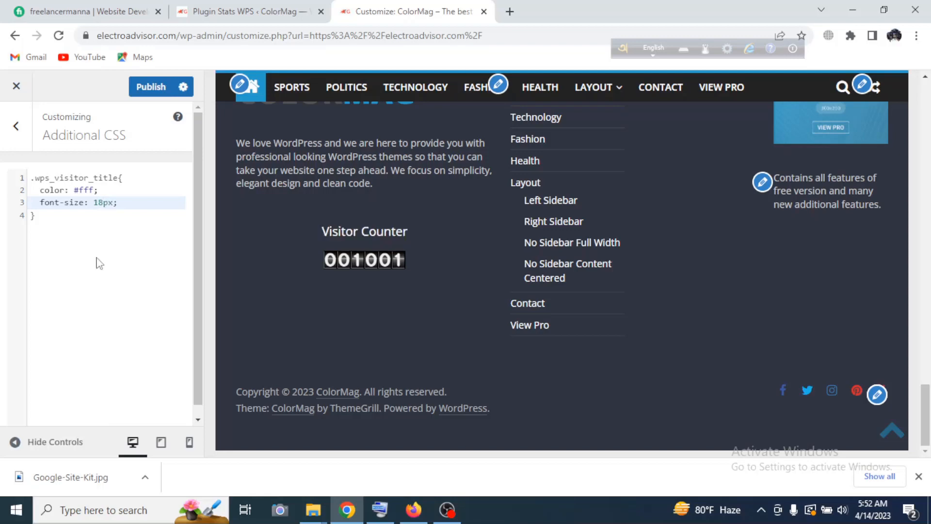
Set the font-size in the .wps_visitor_title rule to 20px.
left_click_drag(91, 203, 103, 204)
left_click(101, 203)
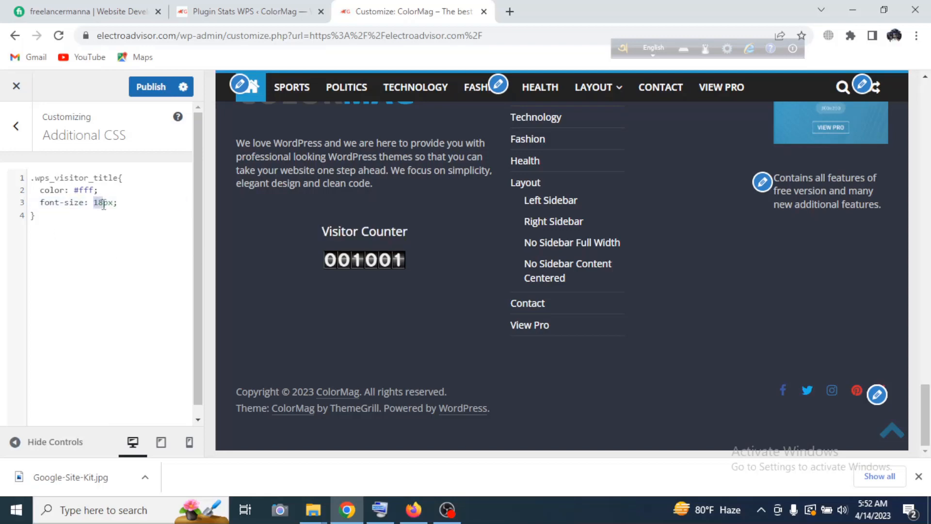
type("20")
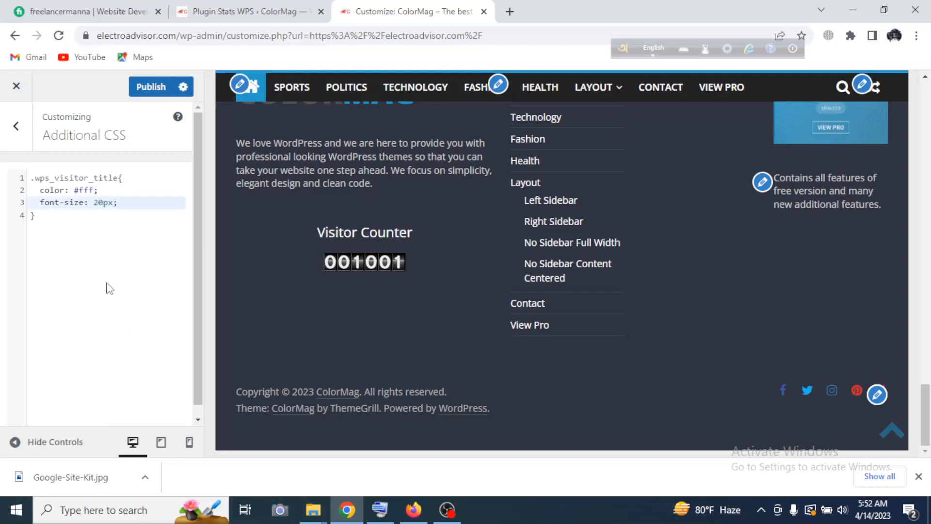
Add the declaration "font-weight: bold;" on a new line of the .wps_visitor_title rule and publish the customization.
left_click(139, 204)
key("Return")
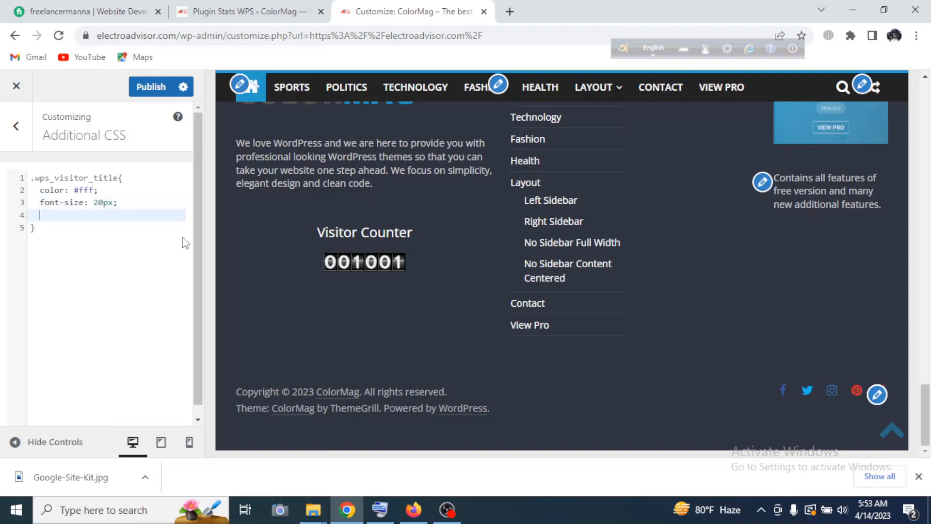
type("font")
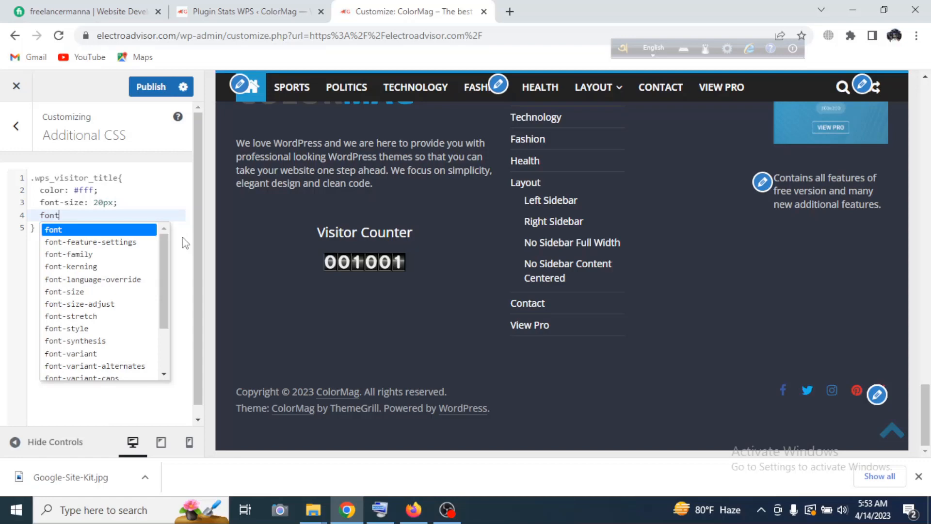
key("Up")
key("Return")
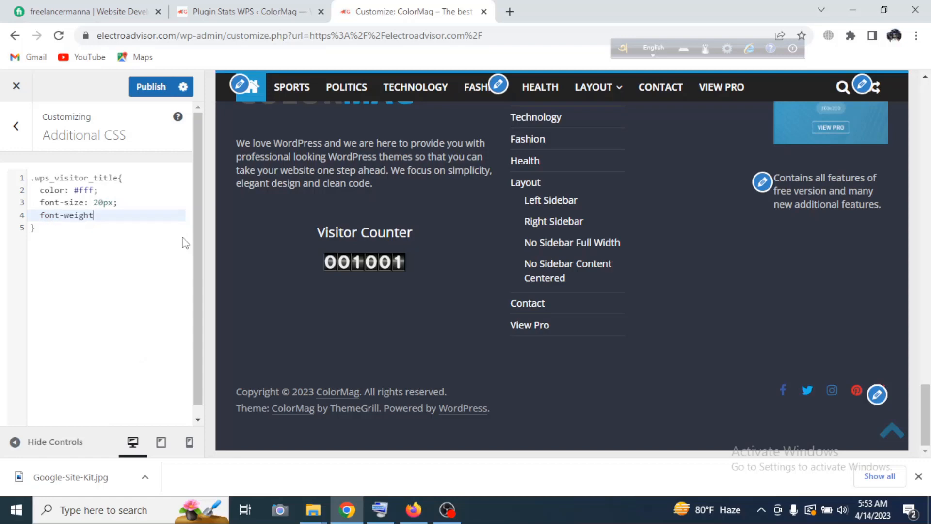
type("b")
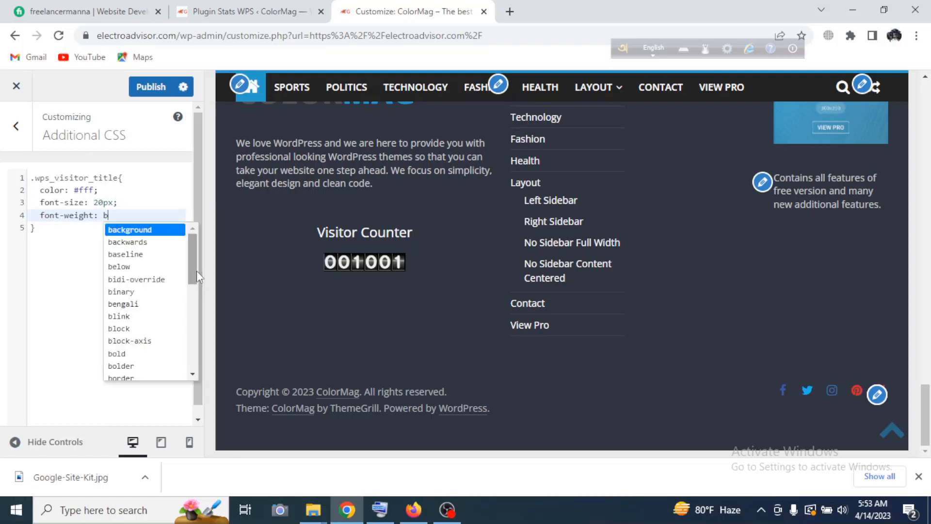
type("old")
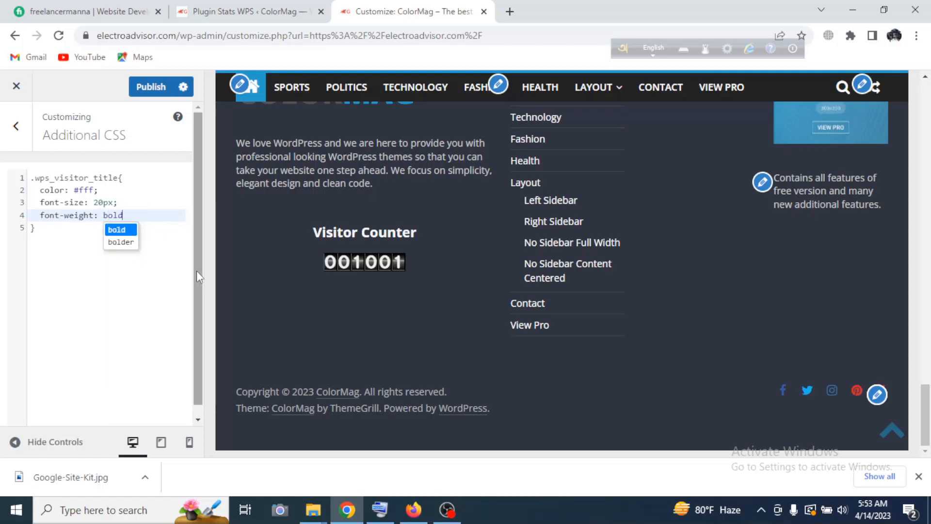
type(";")
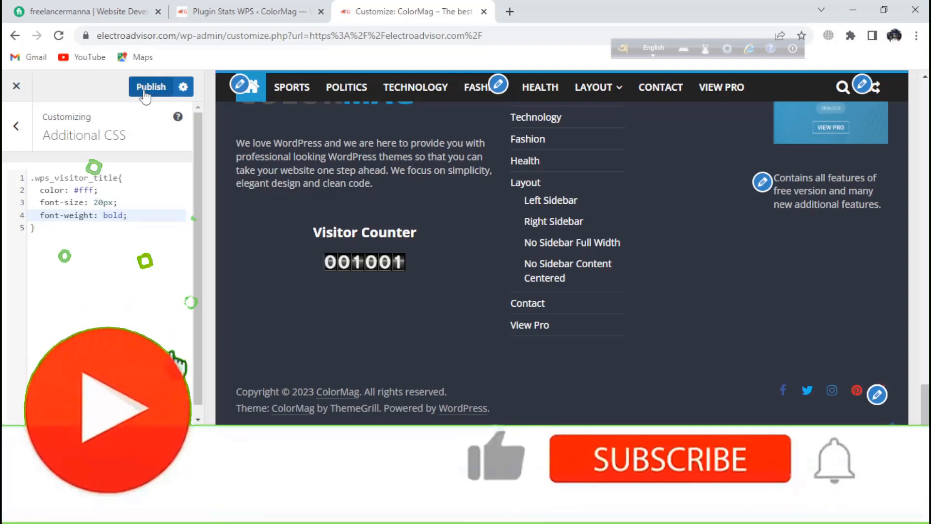
left_click(145, 93)
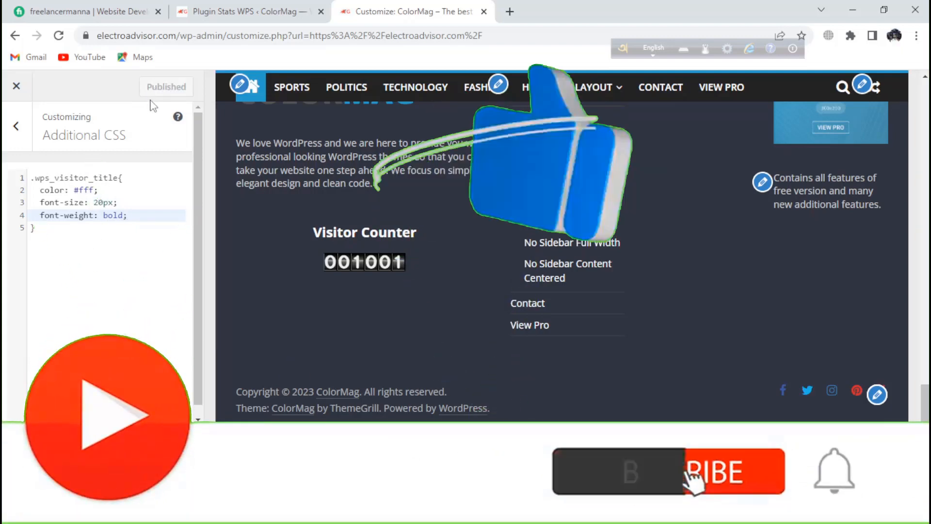